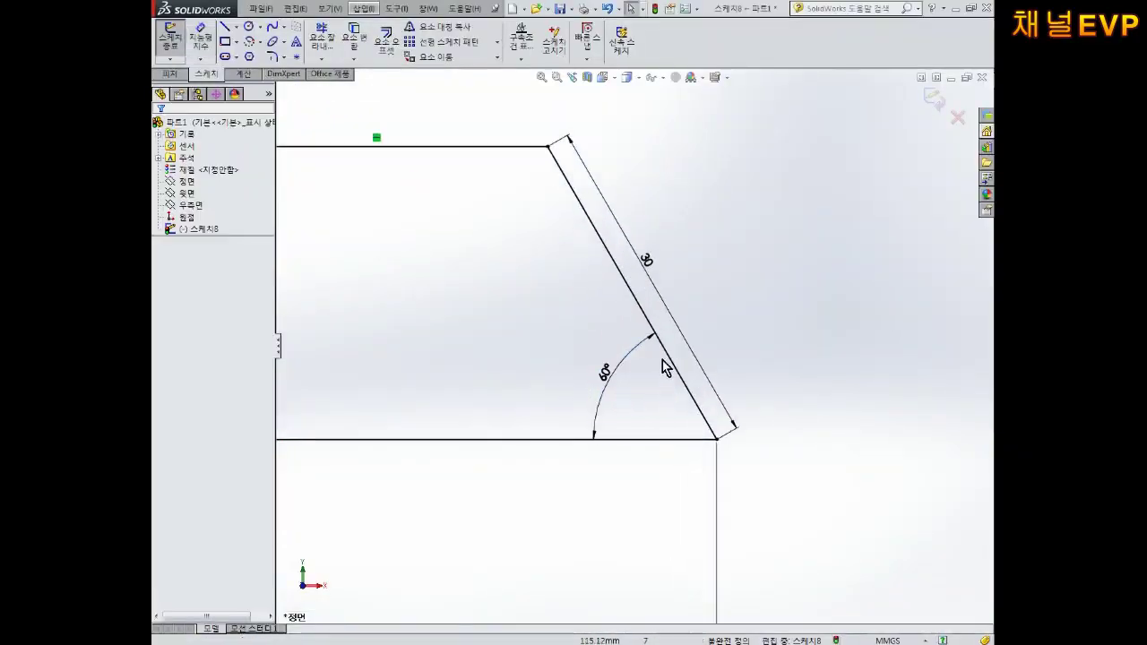
# Inspect the slanted 30 line's properties, then clear the selection
pyautogui.click(663, 360)
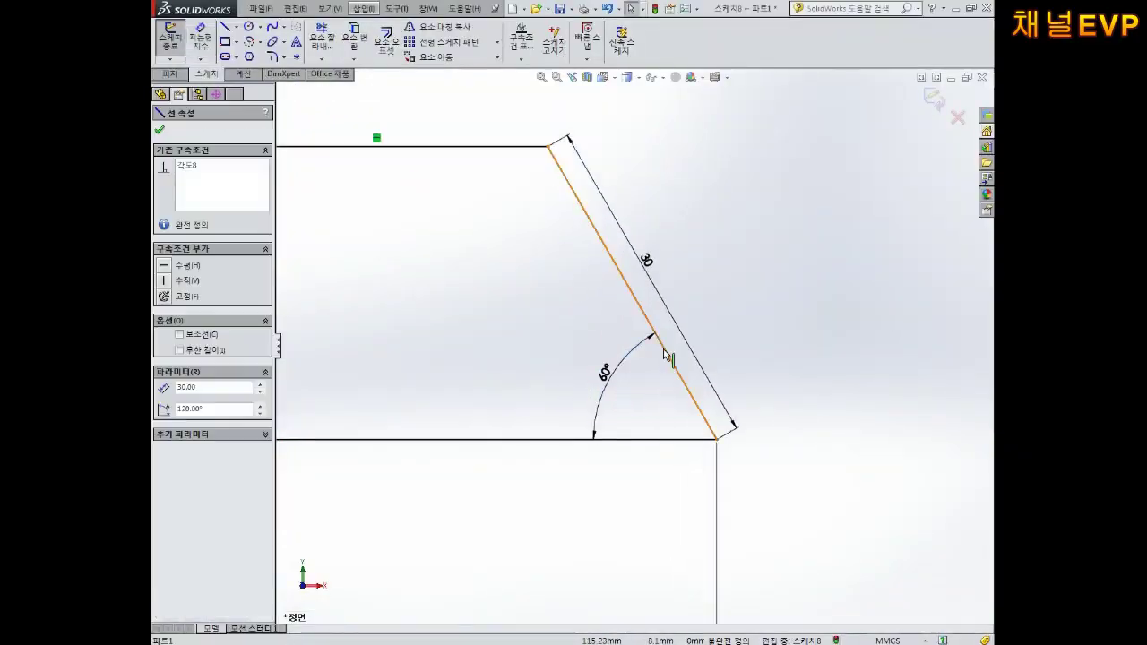
pyautogui.click(647, 439)
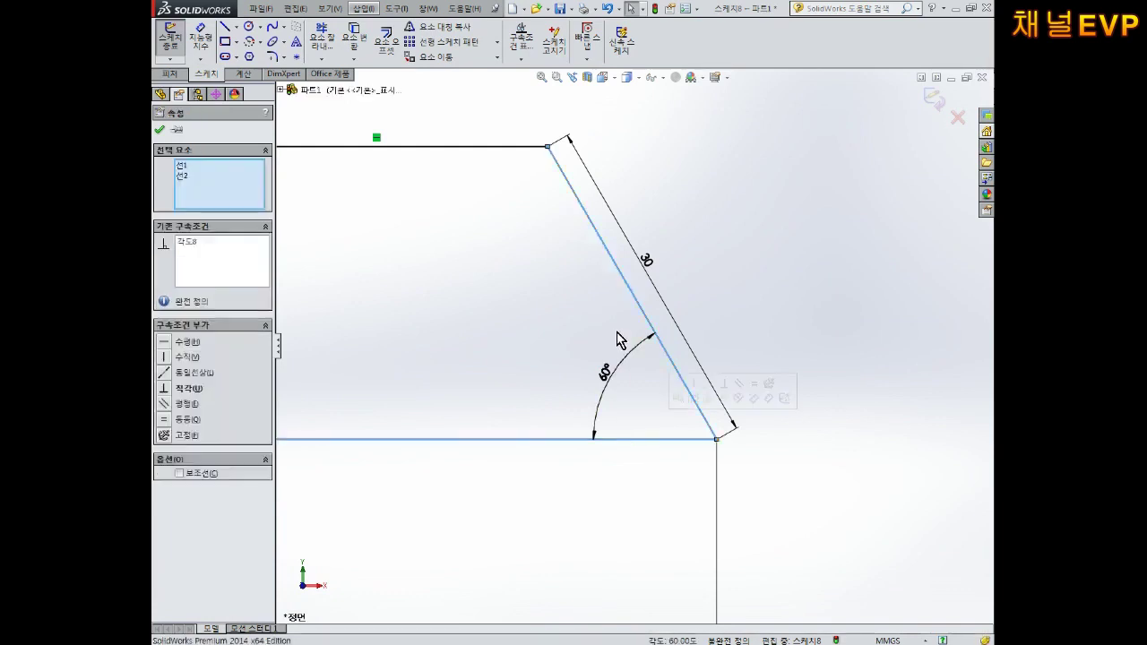
pyautogui.click(583, 380)
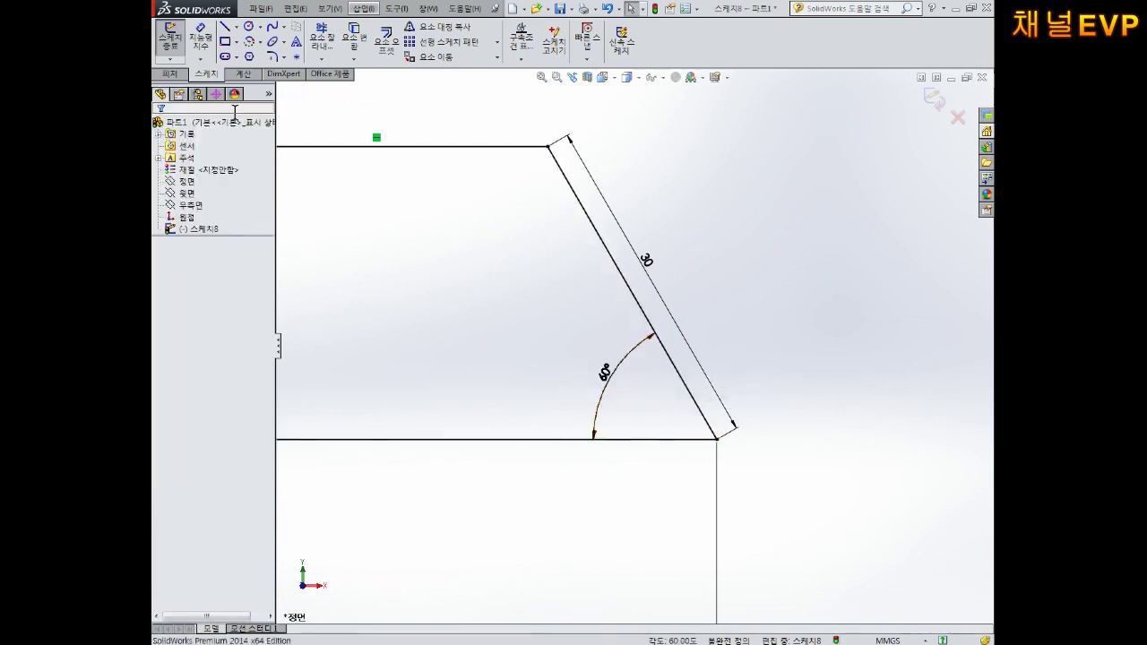
# Start dimensioning the base line and slanted line, then cancel it
pyautogui.click(201, 40)
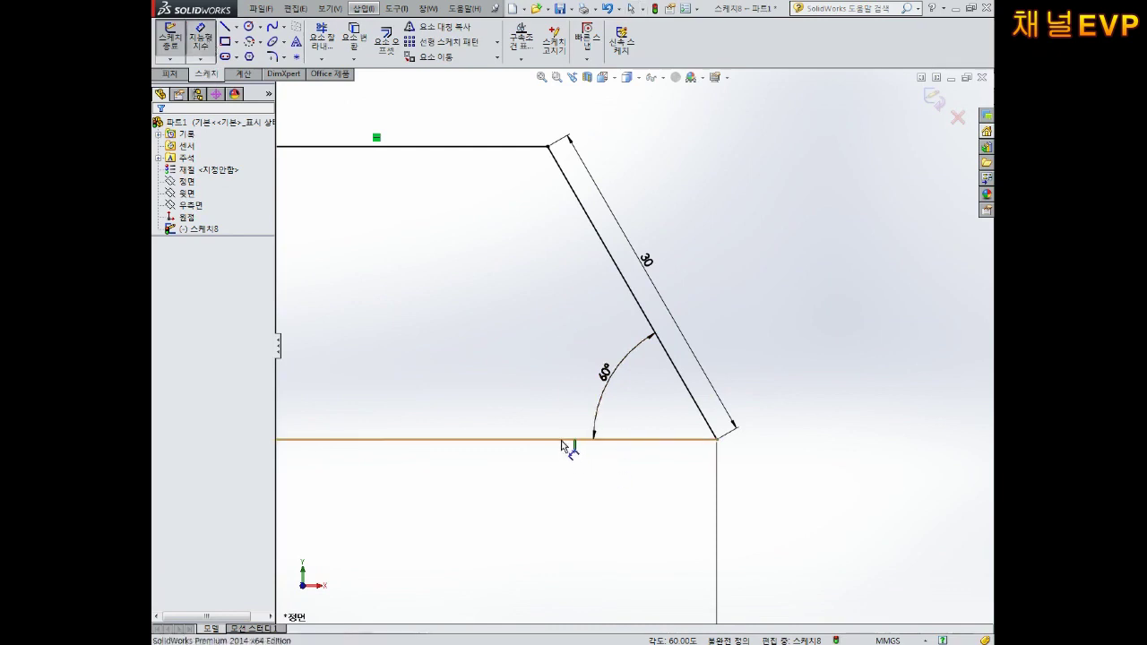
pyautogui.click(564, 440)
pyautogui.click(630, 294)
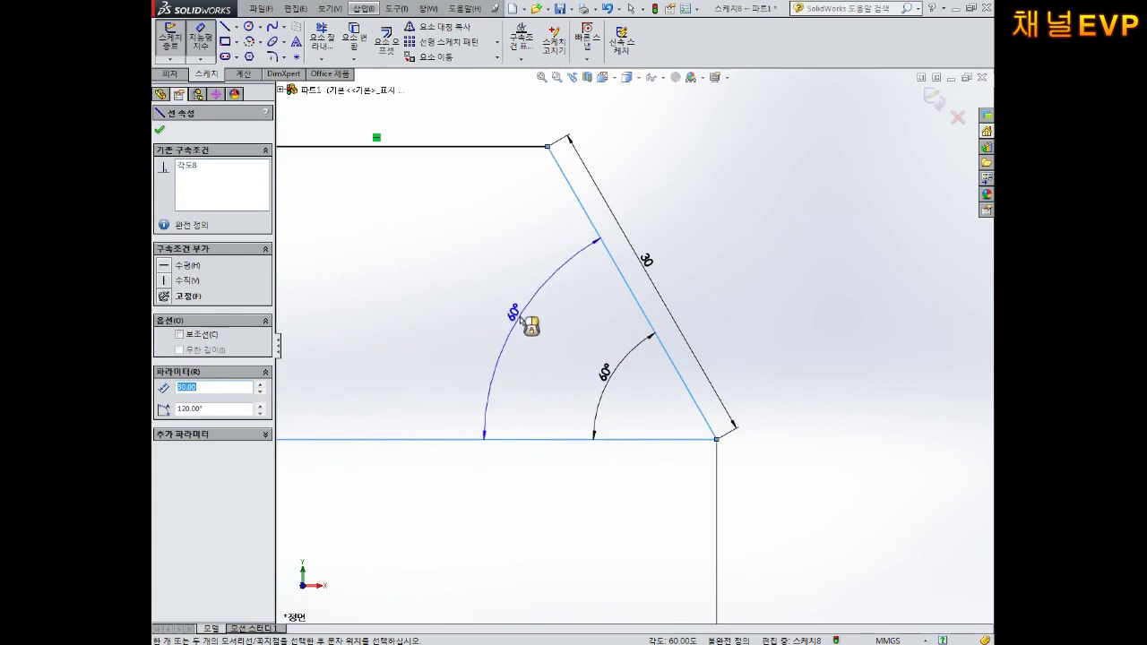
pyautogui.press('Escape')
pyautogui.scroll(3, 527, 343)
pyautogui.scroll(1, 458, 309)
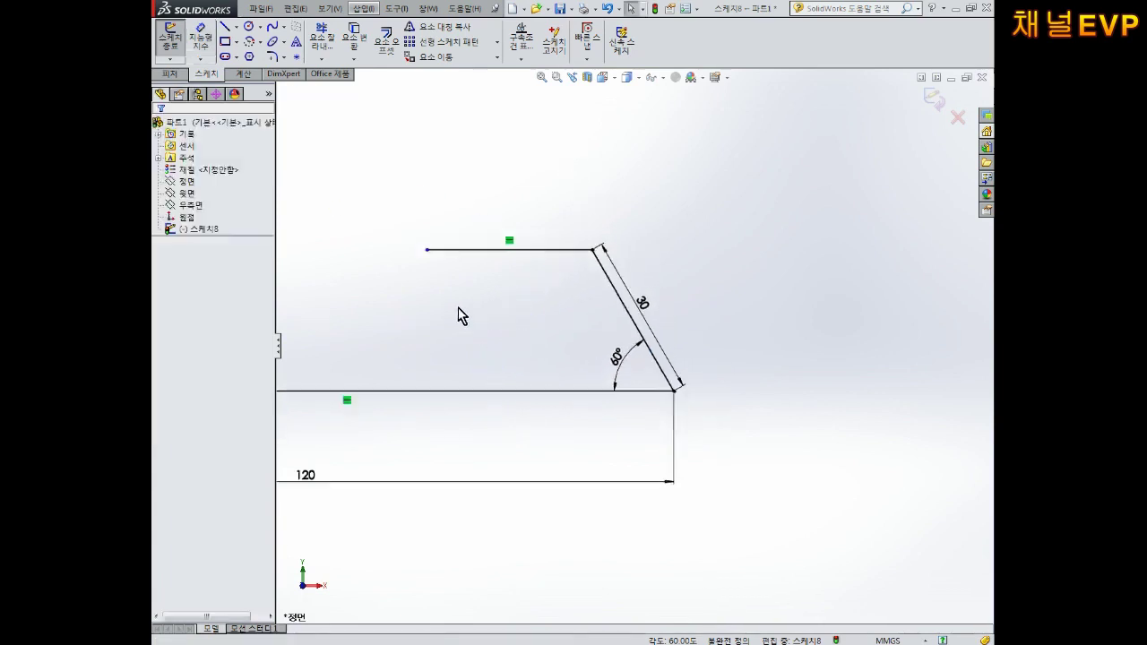
pyautogui.scroll(-2, 491, 326)
# Dimension the top horizontal line to 25, placed above it
pyautogui.click(201, 38)
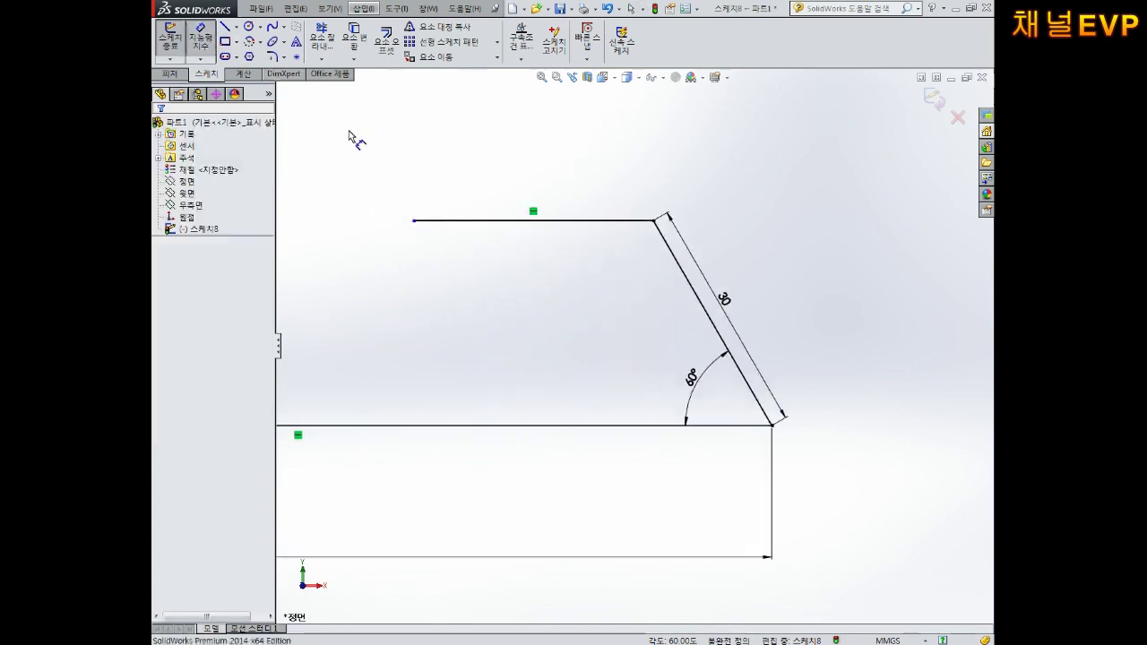
pyautogui.scroll(-2, 351, 135)
pyautogui.click(552, 251)
pyautogui.click(555, 191)
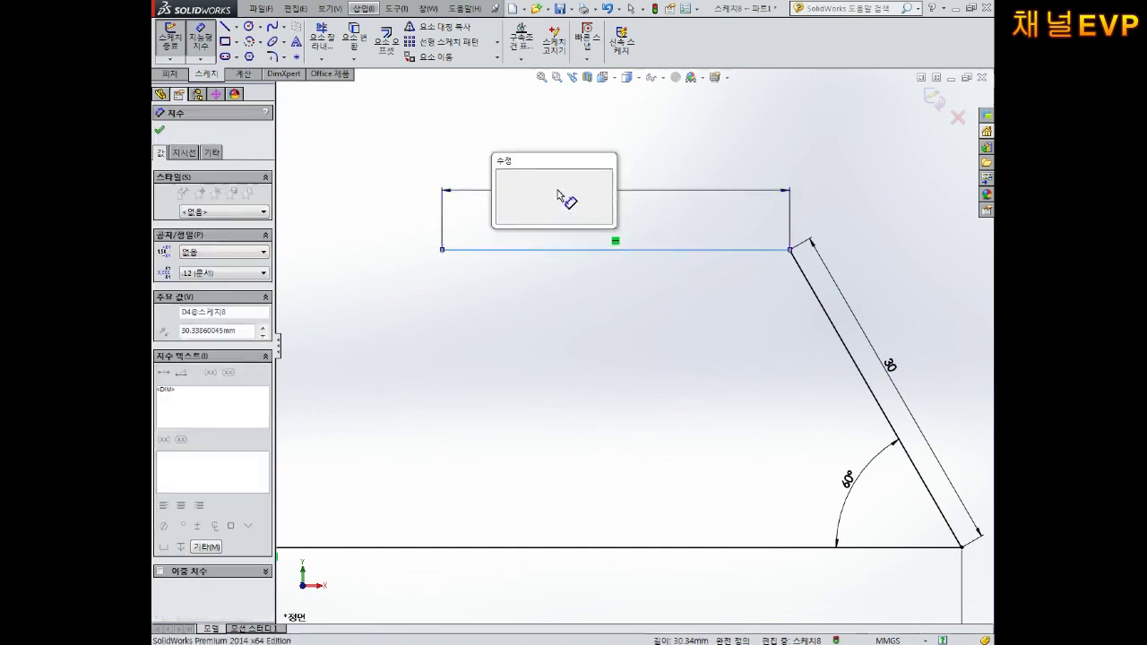
pyautogui.write('25')
pyautogui.press('Return')
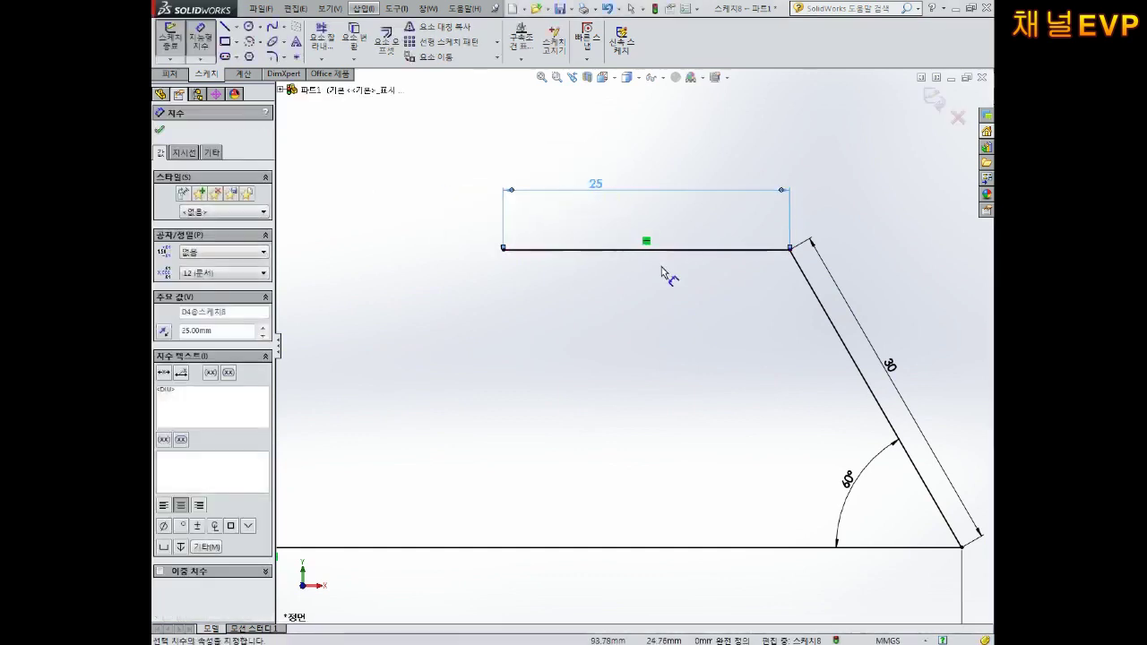
pyautogui.scroll(1, 674, 349)
pyautogui.scroll(1, 663, 358)
pyautogui.press('Escape')
# Move the 120 dimension below the base line
pyautogui.moveTo(405, 525); pyautogui.dragTo(418, 503)
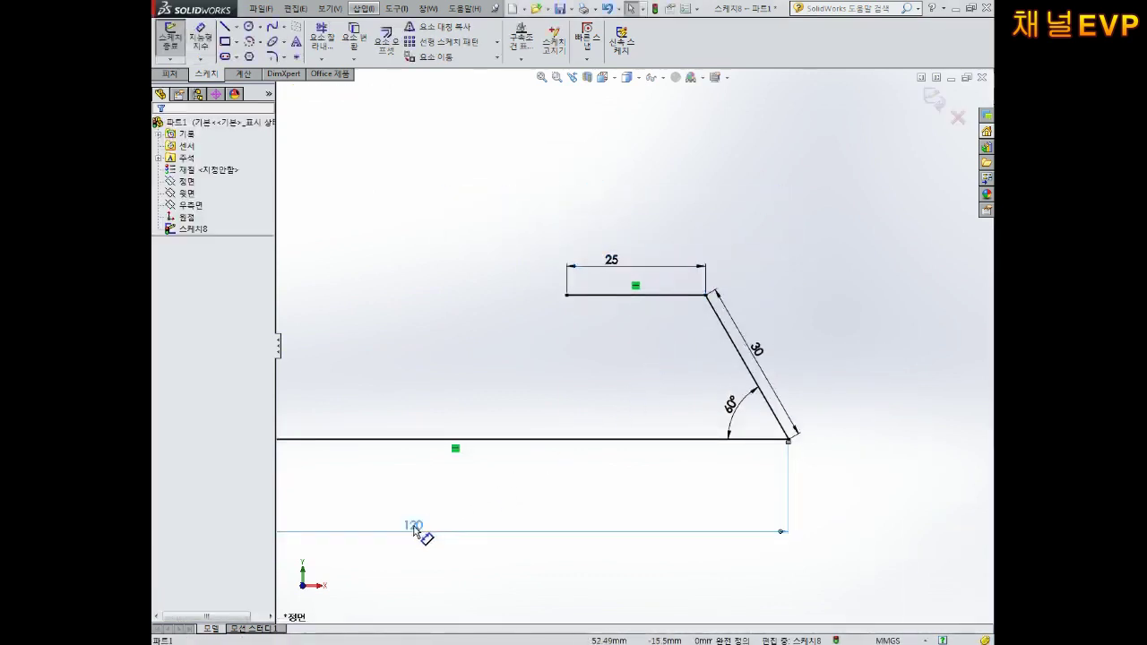
pyautogui.scroll(1, 494, 392)
pyautogui.scroll(-1, 474, 384)
pyautogui.scroll(1, 478, 361)
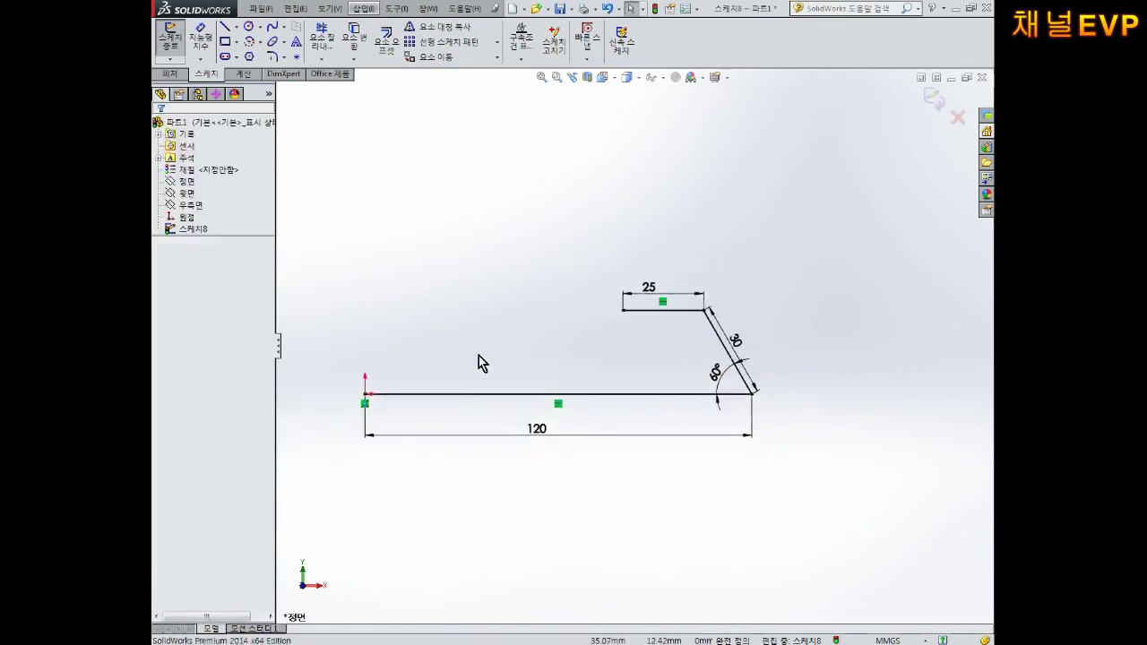
pyautogui.scroll(-1, 499, 363)
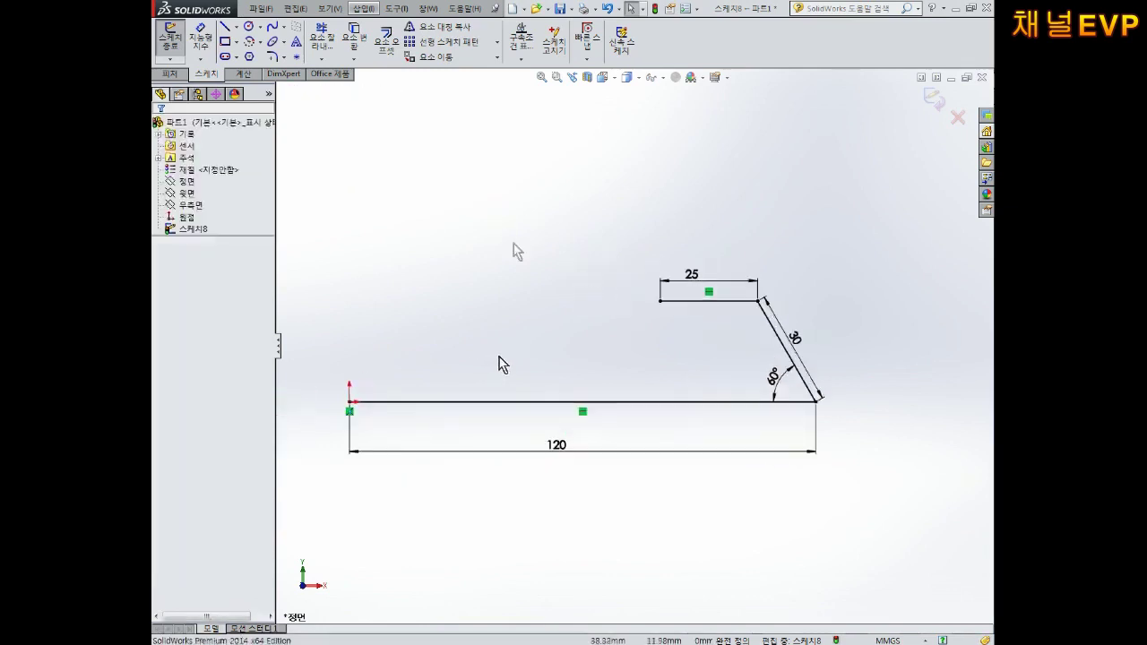
pyautogui.click(224, 28)
# Draw four connected lines from the 25 line's left end, up and left, ending at the origin
pyautogui.scroll(-2, 667, 285)
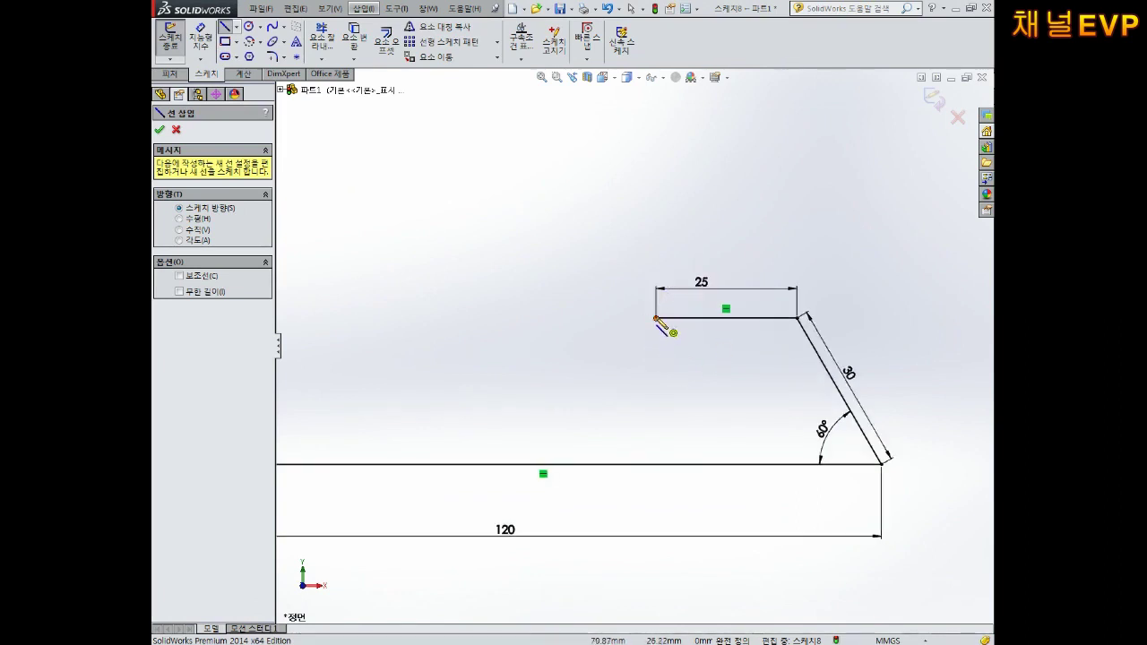
pyautogui.click(655, 318)
pyautogui.click(552, 191)
pyautogui.click(330, 156)
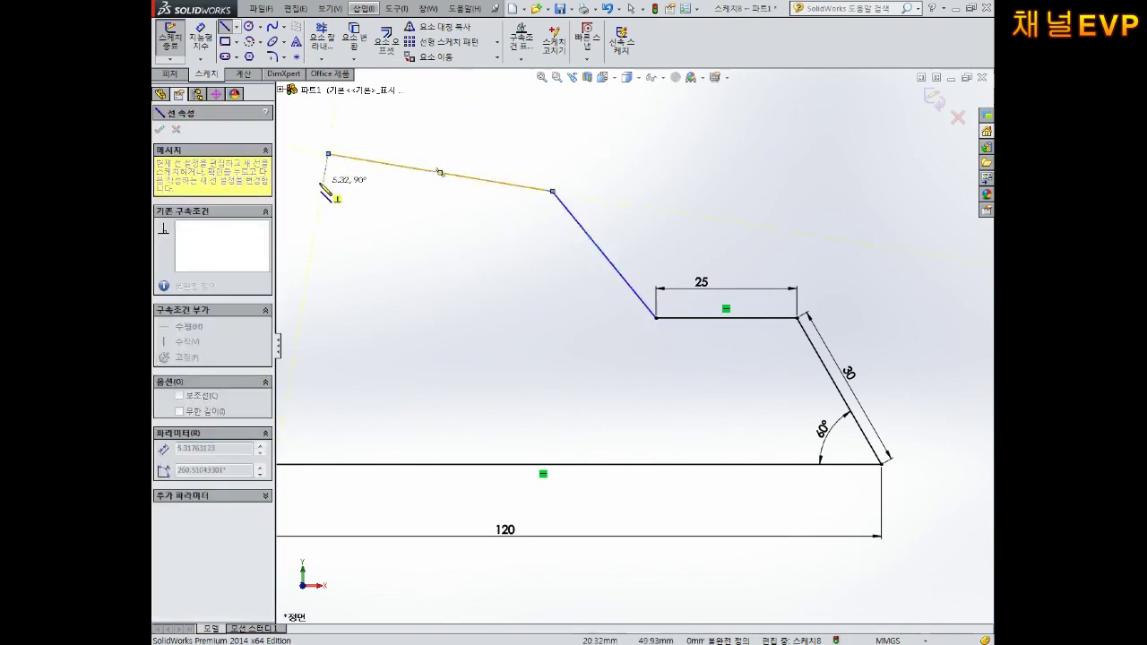
pyautogui.scroll(2, 328, 190)
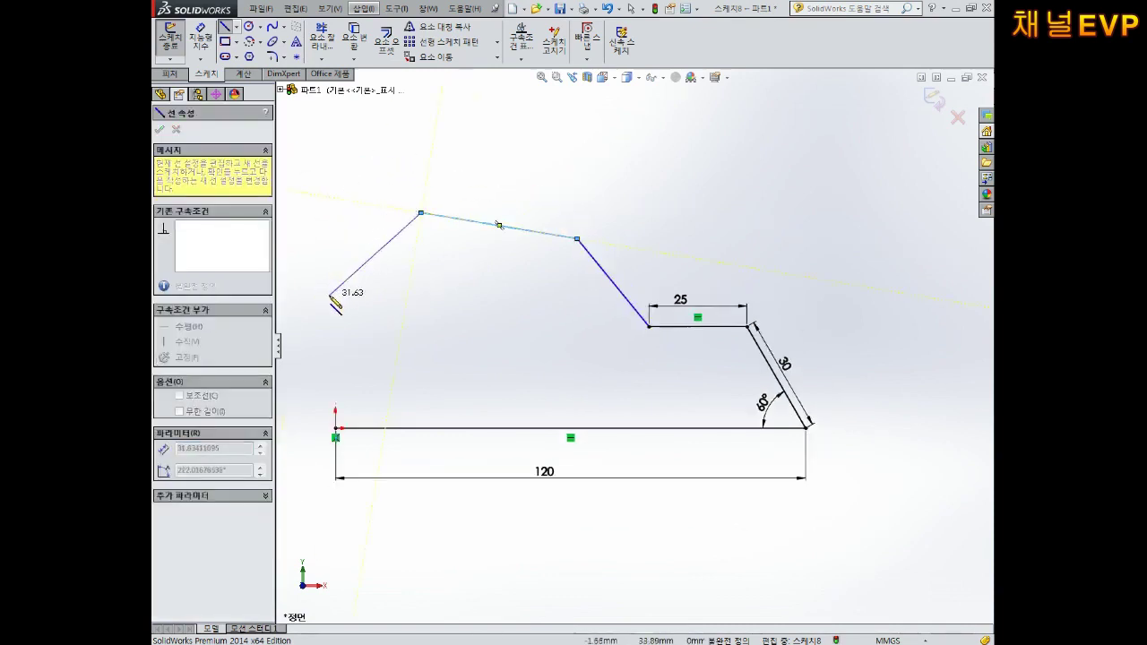
pyautogui.click(343, 294)
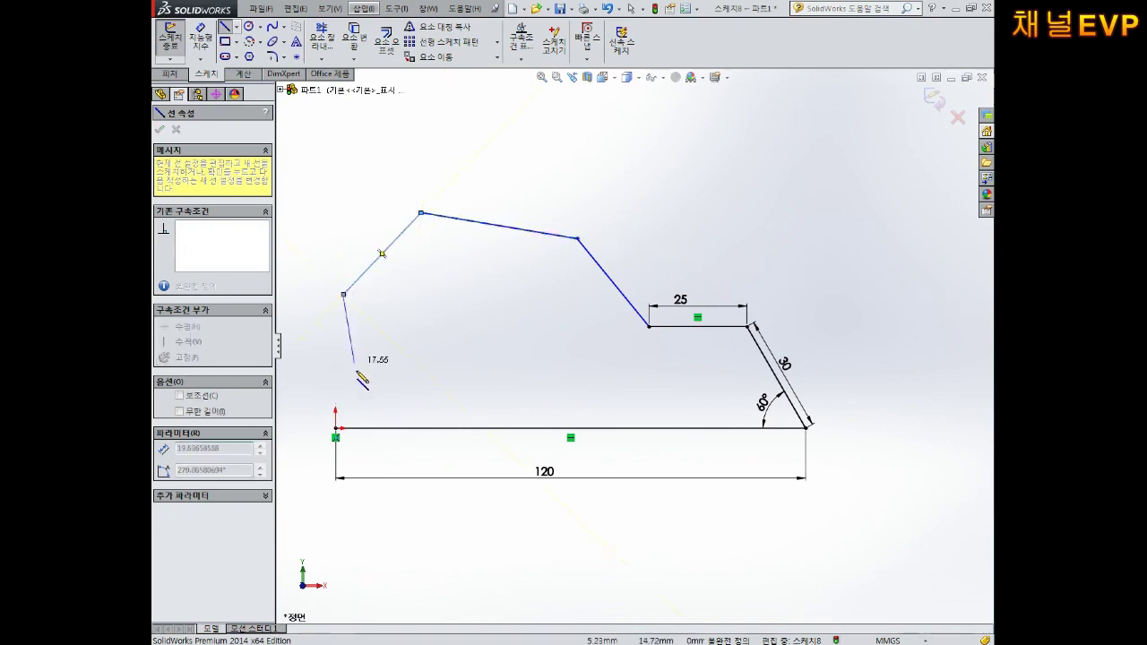
pyautogui.click(336, 428)
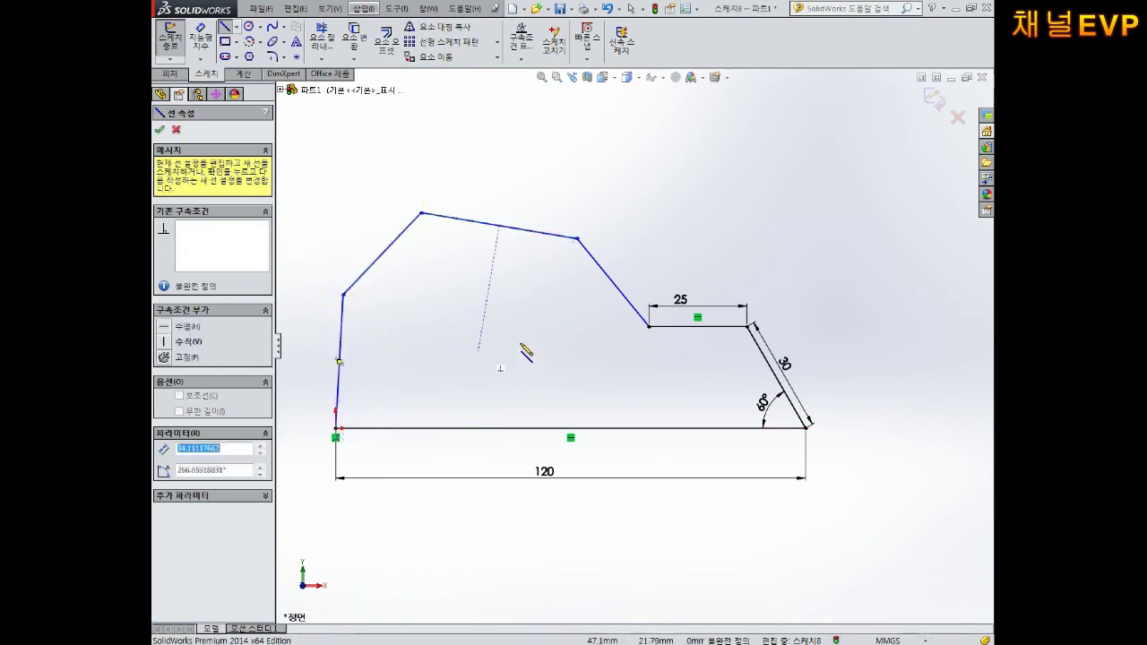
pyautogui.press('Escape')
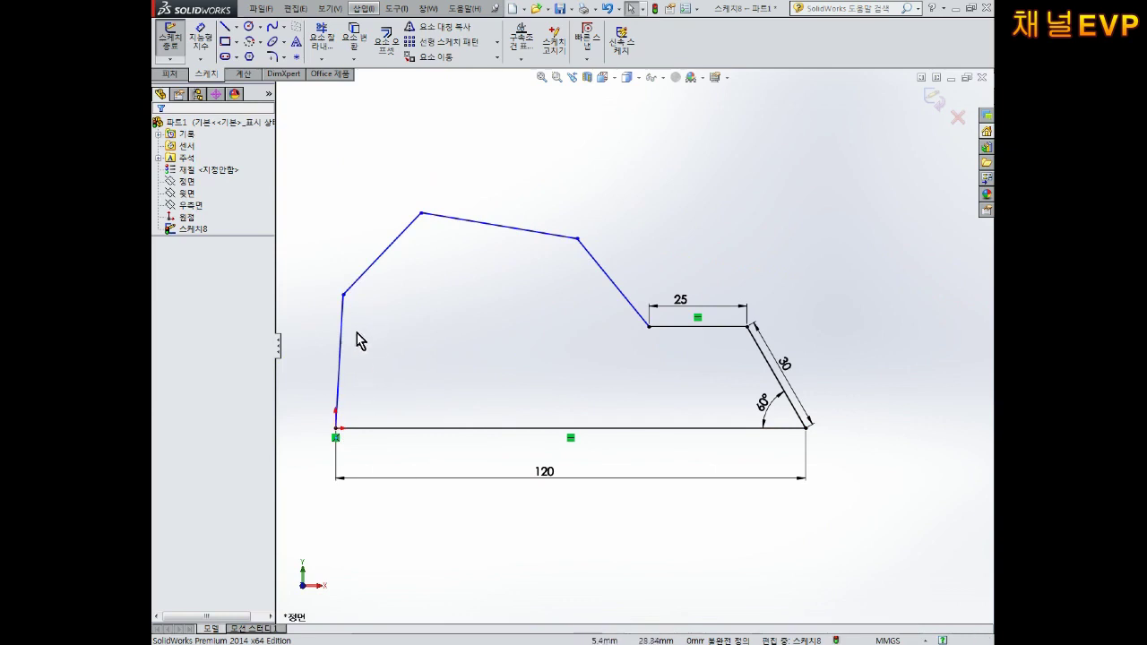
# Add a Perpendicular relation between the 120 base line and the left side line
pyautogui.scroll(2, 502, 334)
pyautogui.scroll(-3, 479, 331)
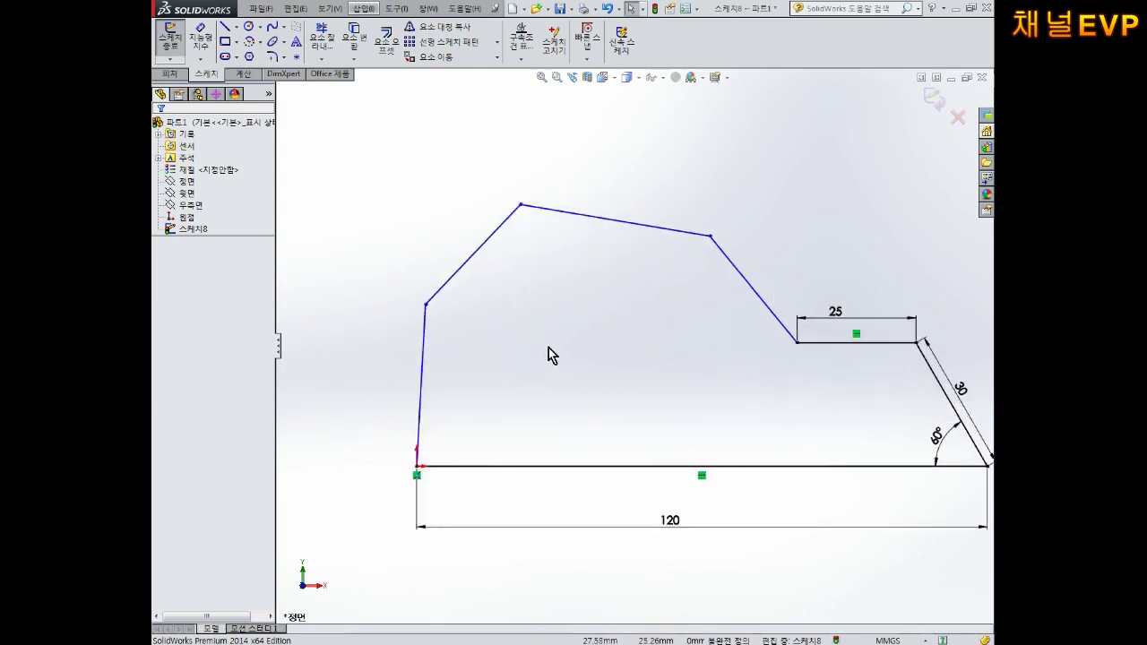
pyautogui.scroll(2, 553, 359)
pyautogui.scroll(-3, 552, 377)
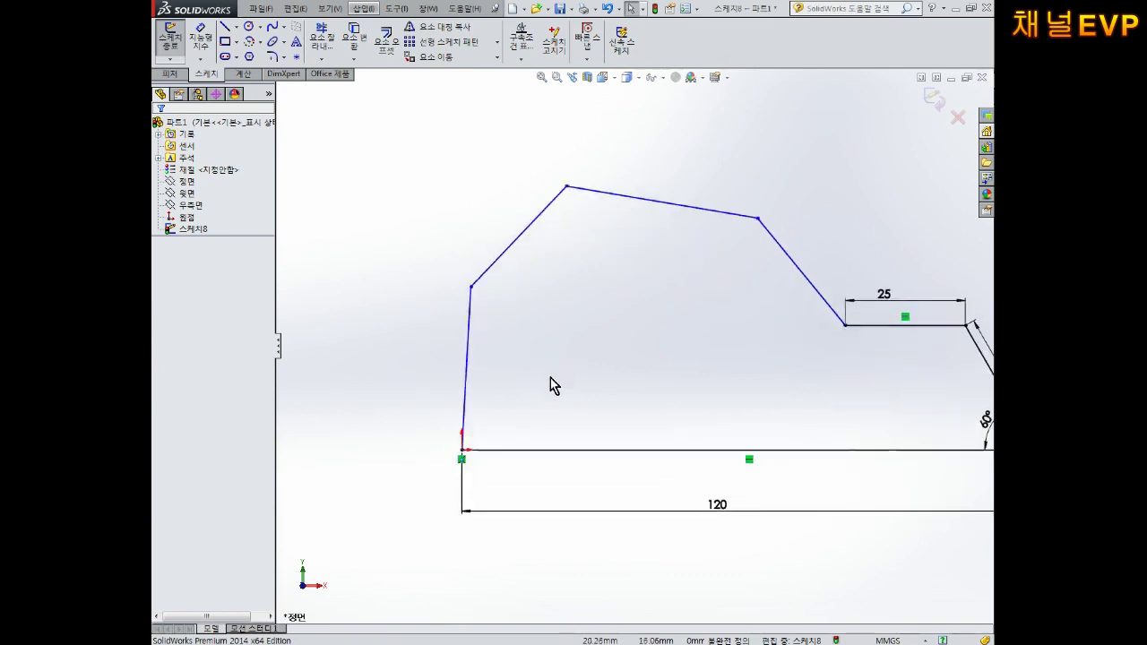
pyautogui.scroll(2, 554, 385)
pyautogui.scroll(-2, 528, 400)
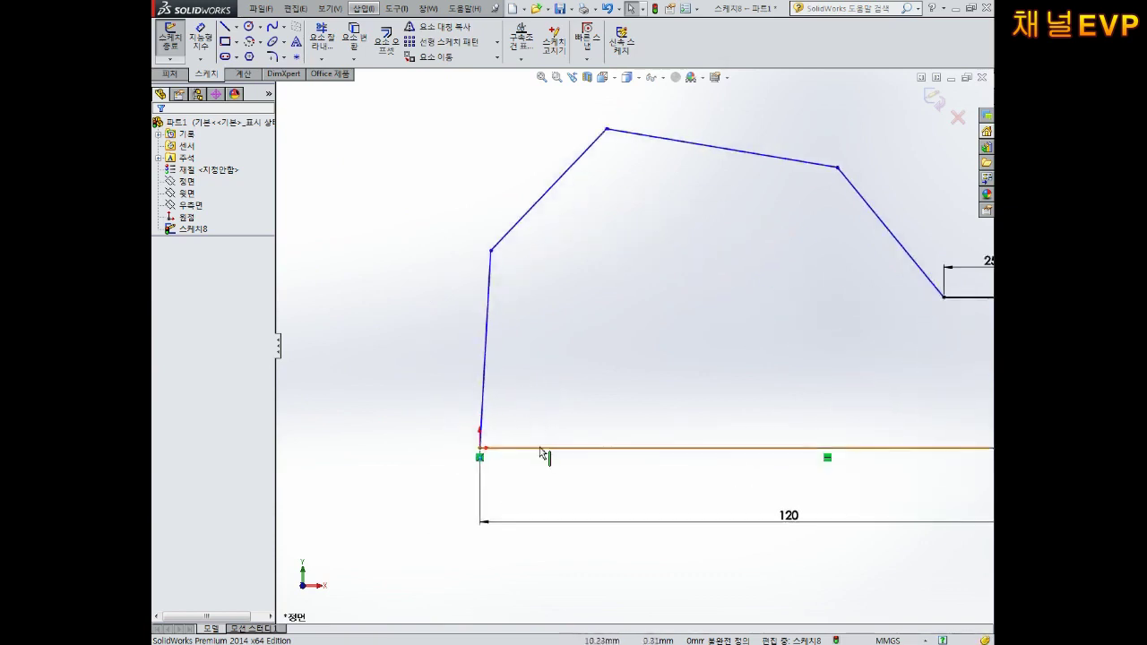
pyautogui.click(544, 447)
pyautogui.click(486, 369)
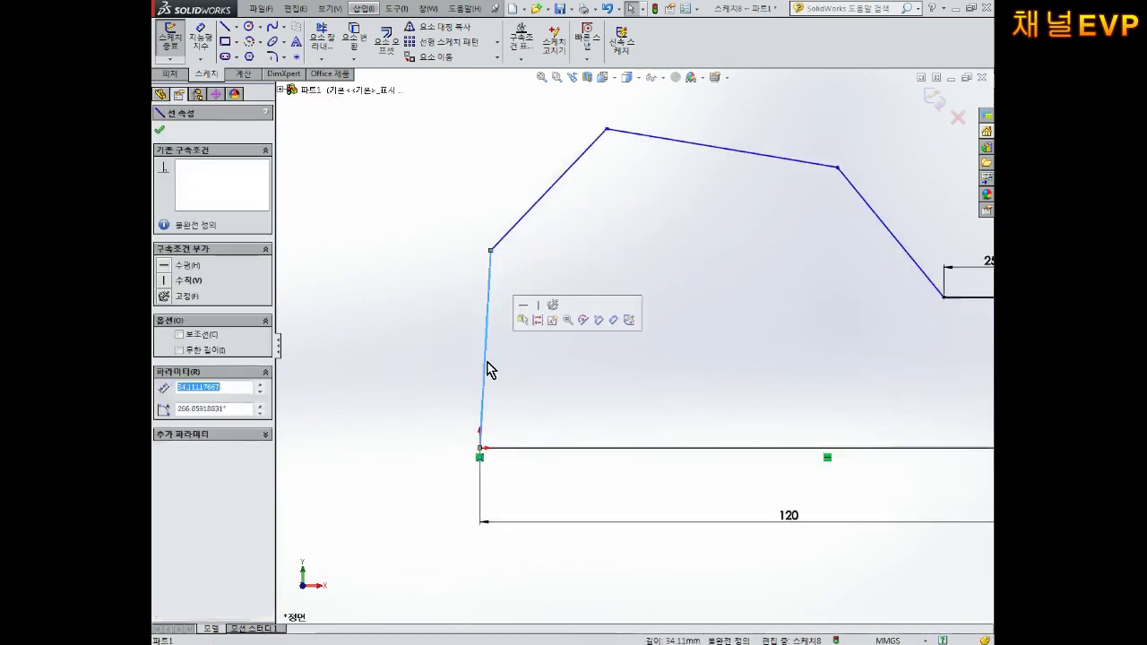
pyautogui.click(552, 465)
pyautogui.click(554, 448)
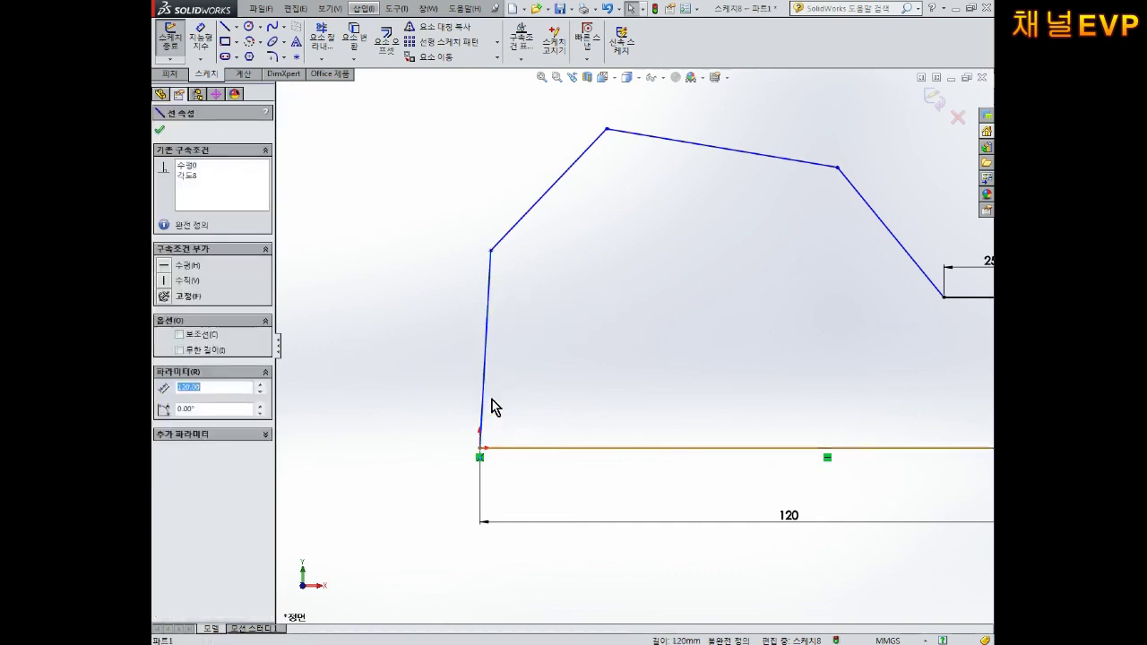
pyautogui.keyDown('ctrl'); pyautogui.click(485, 368); pyautogui.keyUp('ctrl')
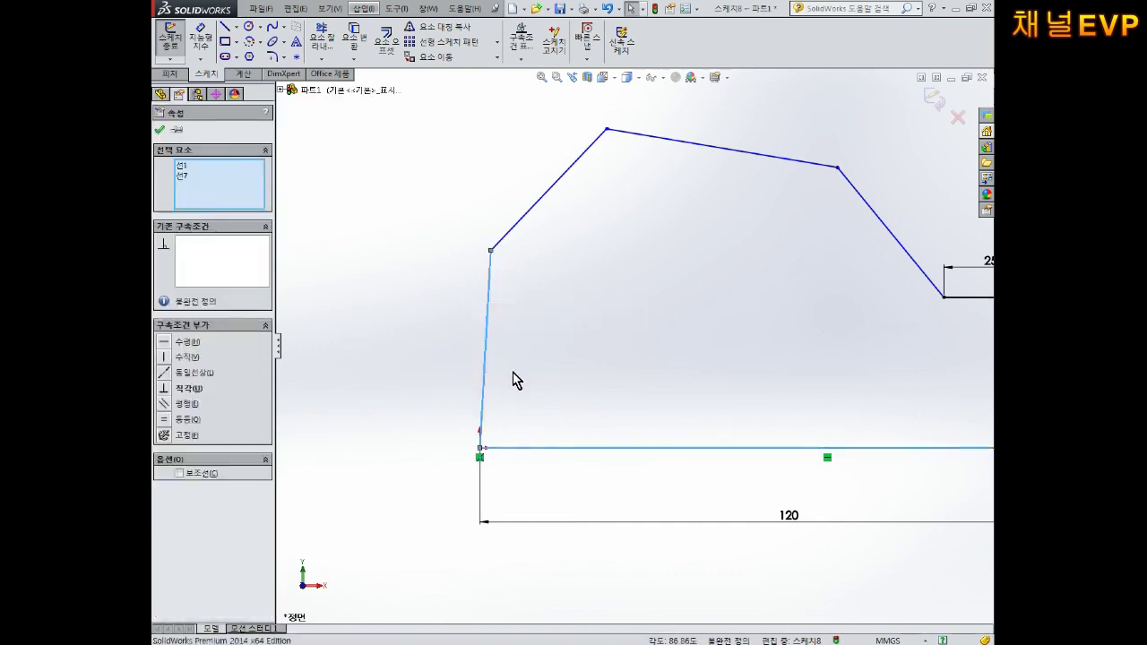
pyautogui.click(520, 371)
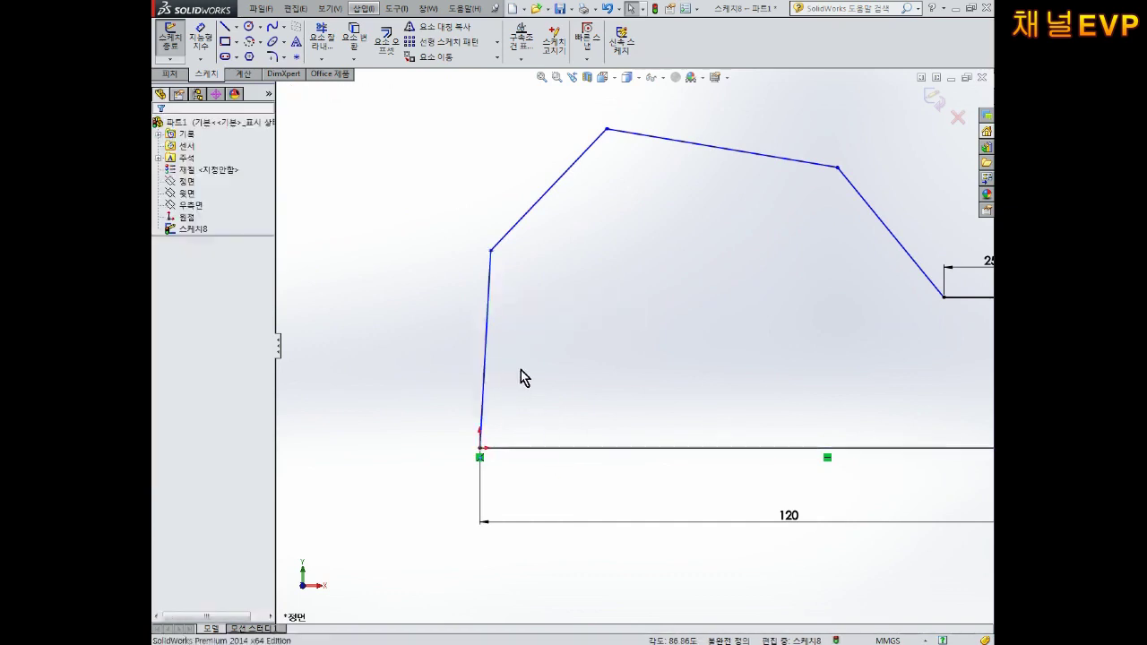
pyautogui.click(587, 455)
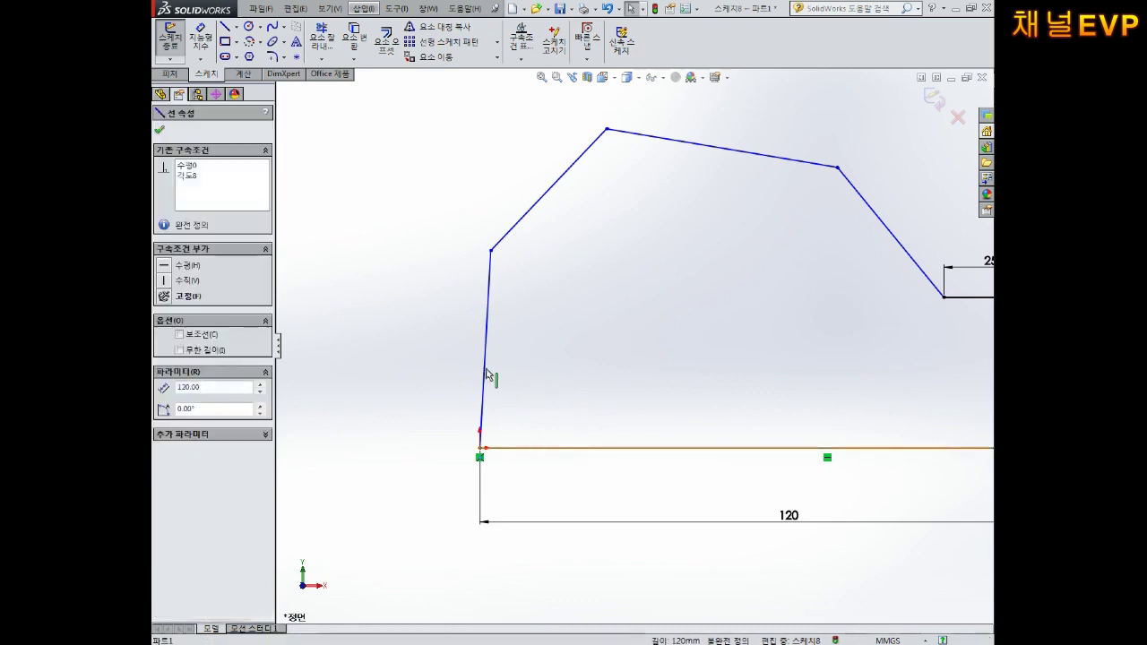
pyautogui.keyDown('ctrl'); pyautogui.click(487, 376); pyautogui.keyUp('ctrl')
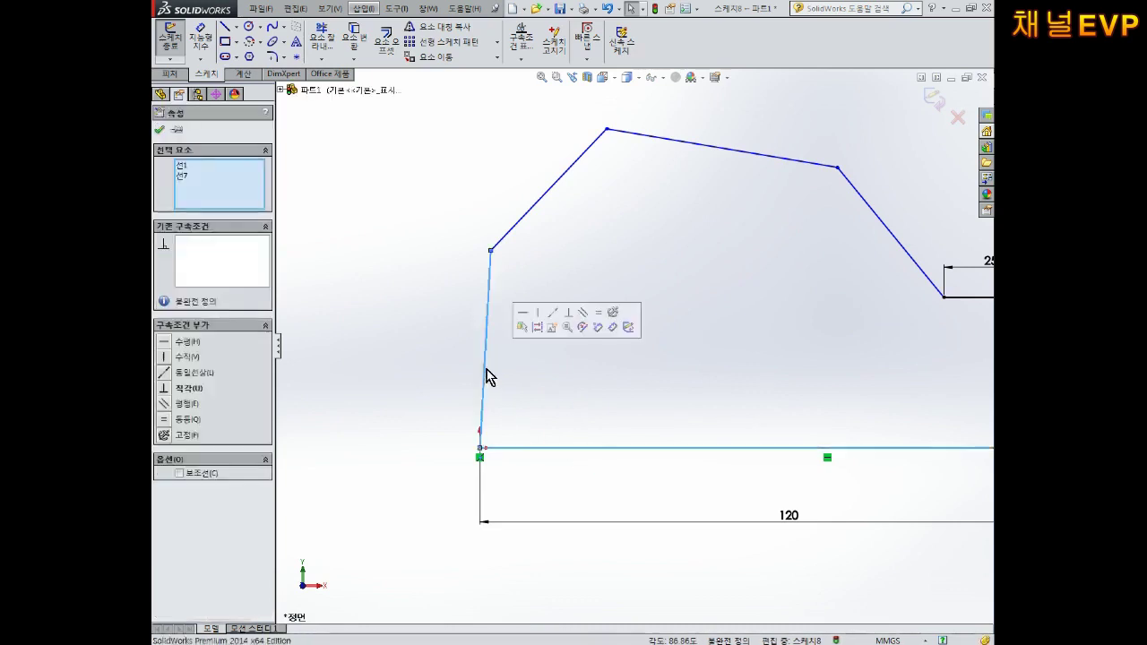
pyautogui.click(166, 391)
pyautogui.click(471, 311)
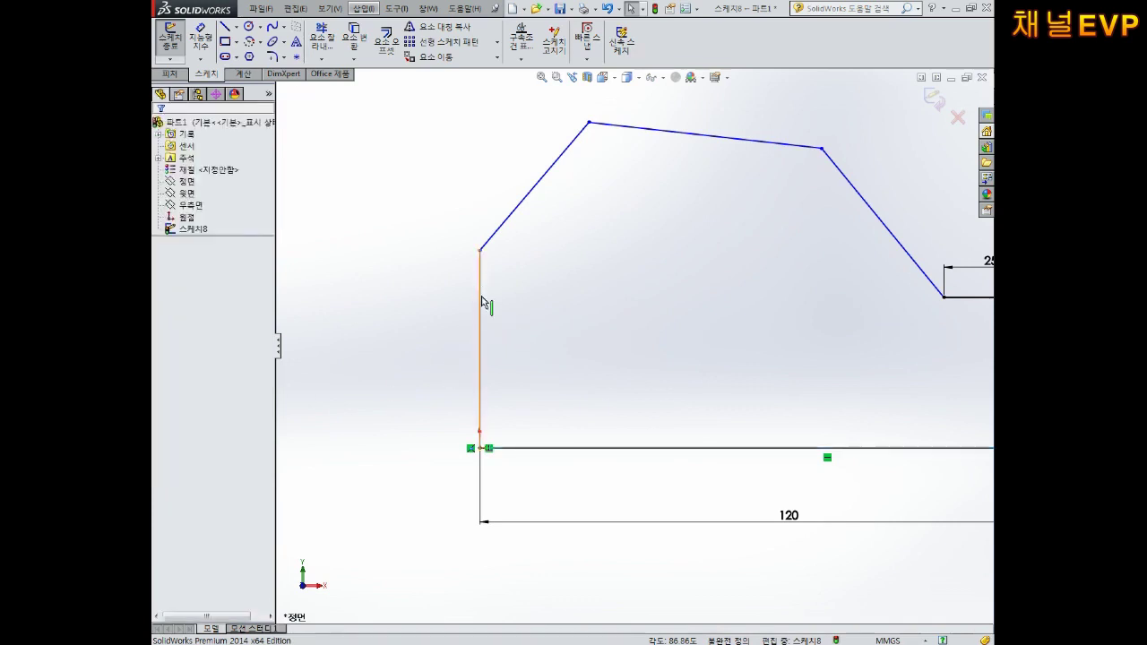
pyautogui.scroll(2, 619, 367)
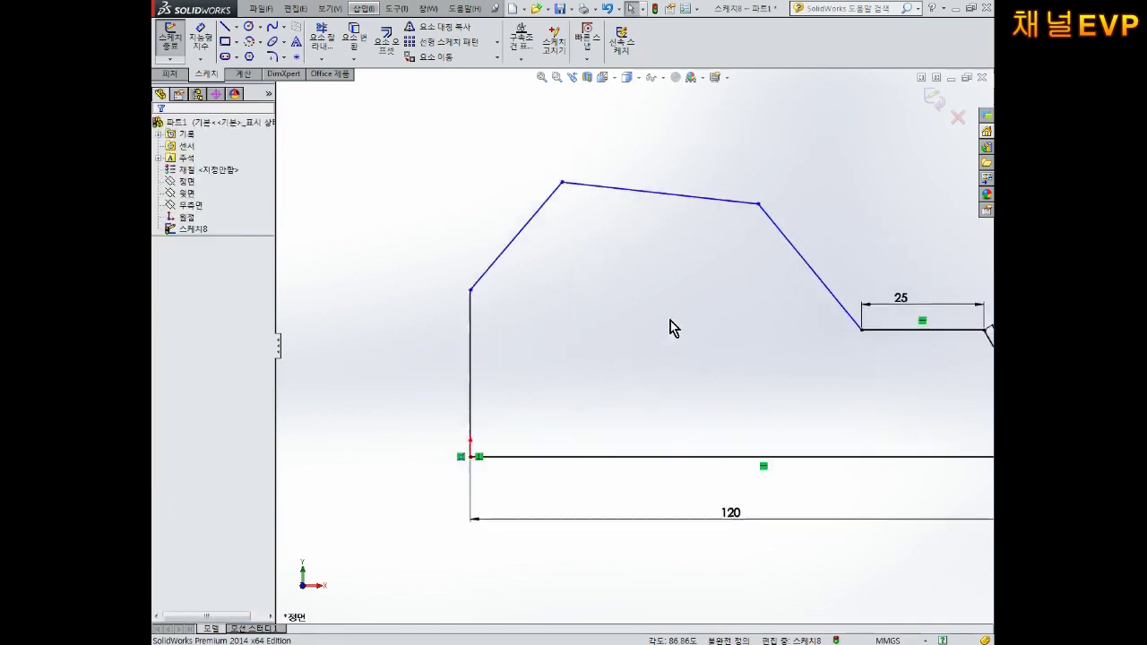
# Add a 120° angle dimension between the slanted edge and the 25 ledge
pyautogui.scroll(3, 714, 299)
pyautogui.scroll(-5, 824, 301)
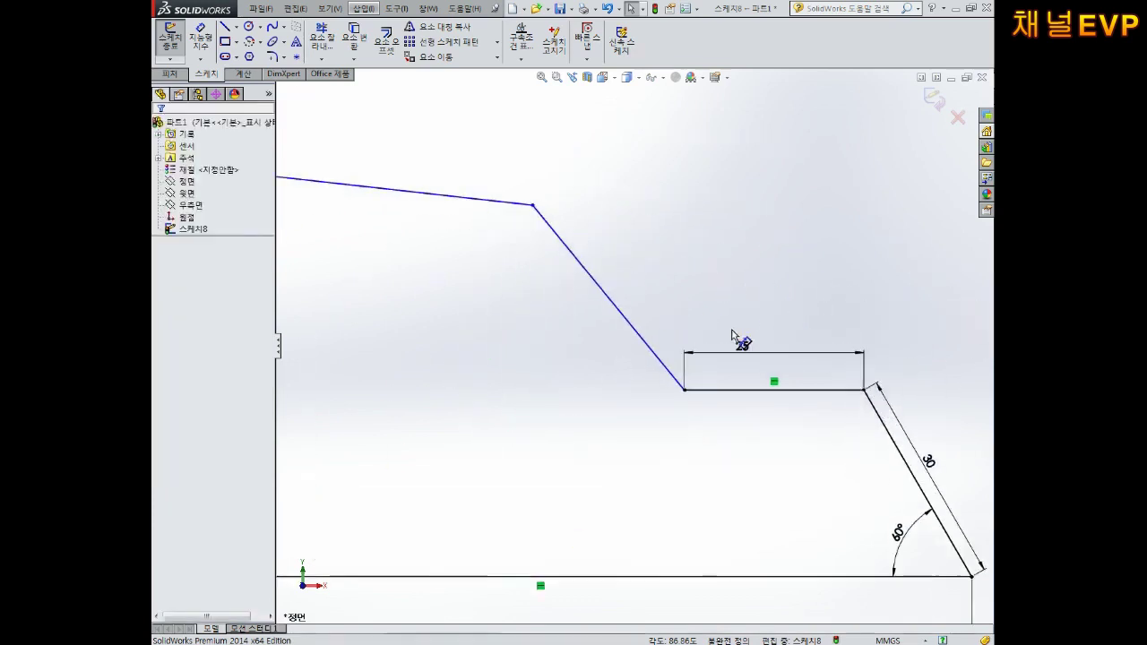
pyautogui.click(201, 40)
pyautogui.click(625, 315)
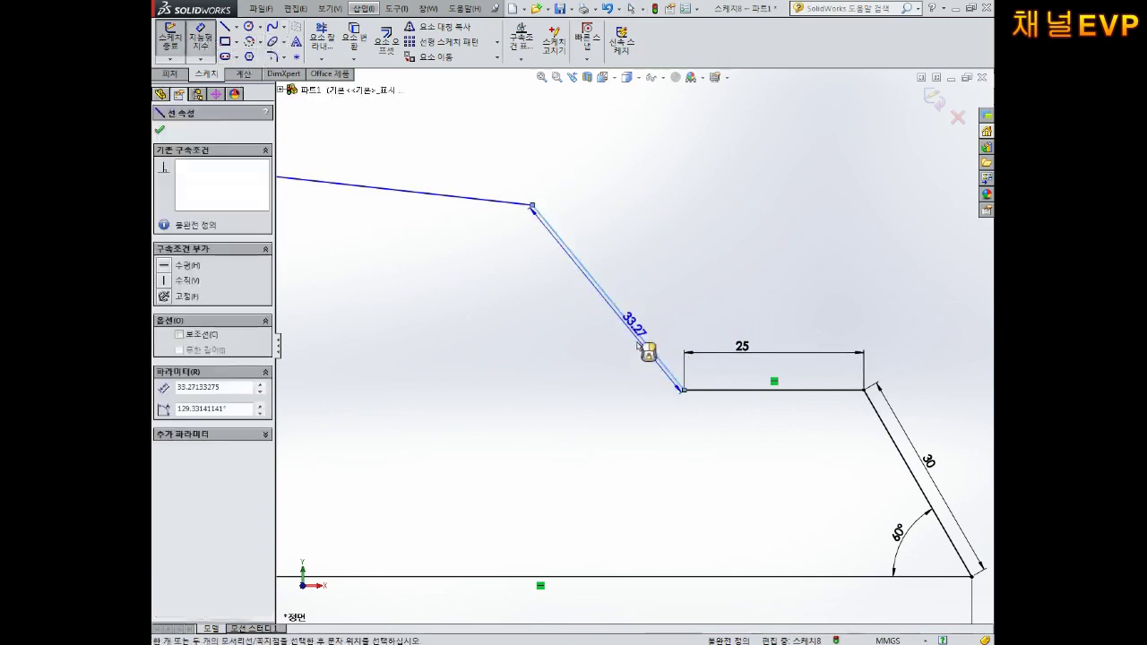
pyautogui.click(742, 389)
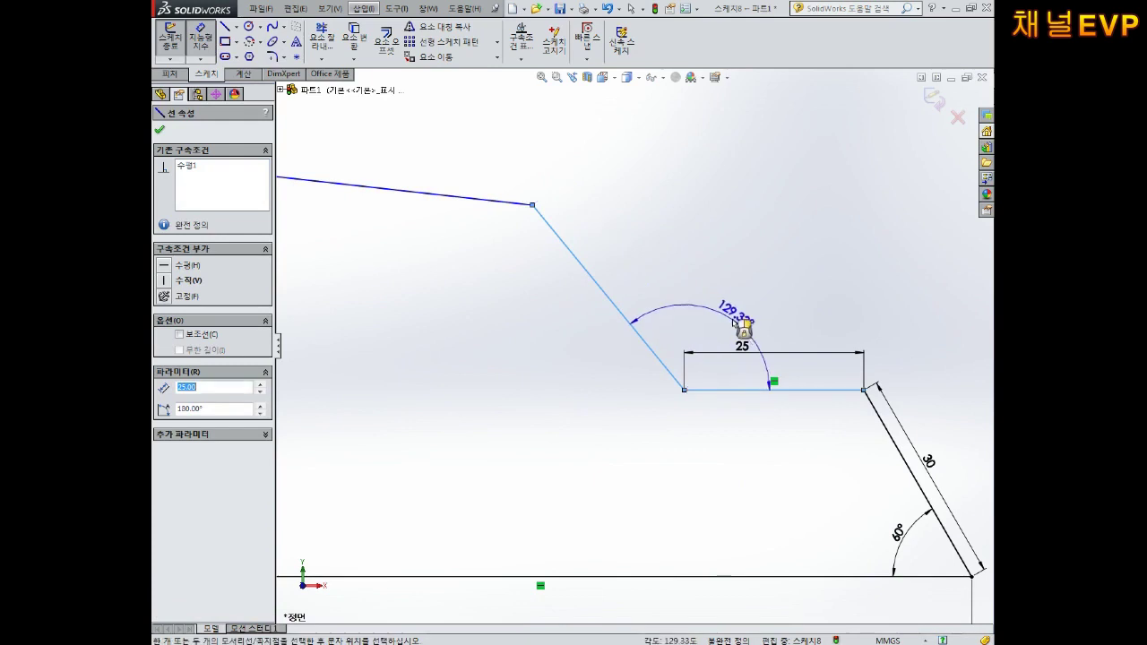
pyautogui.click(736, 312)
pyautogui.write('120')
pyautogui.press('Return')
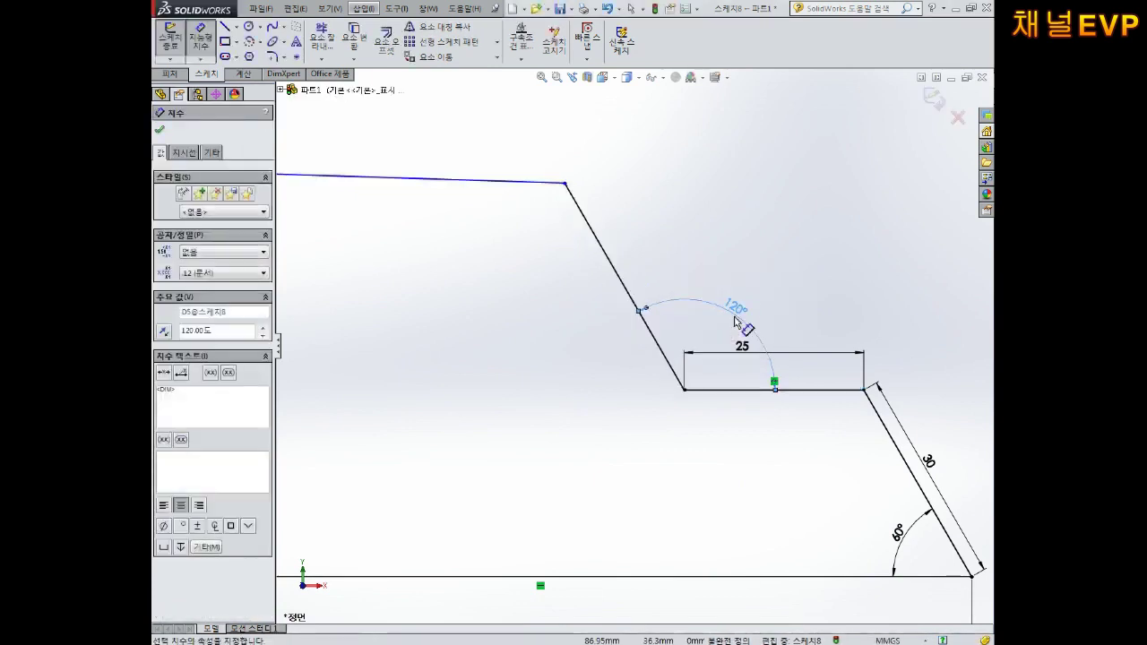
pyautogui.press('Escape')
pyautogui.press('f')
# Reposition the 25 dimension below the ledge line
pyautogui.scroll(-1, 477, 350)
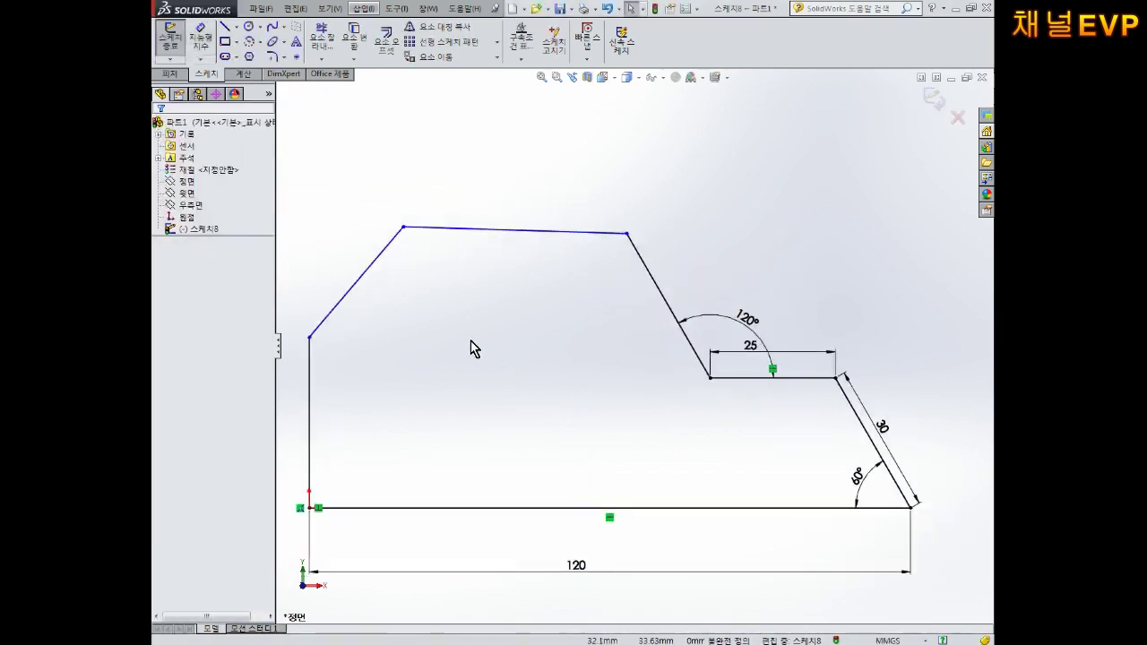
pyautogui.scroll(-1, 554, 313)
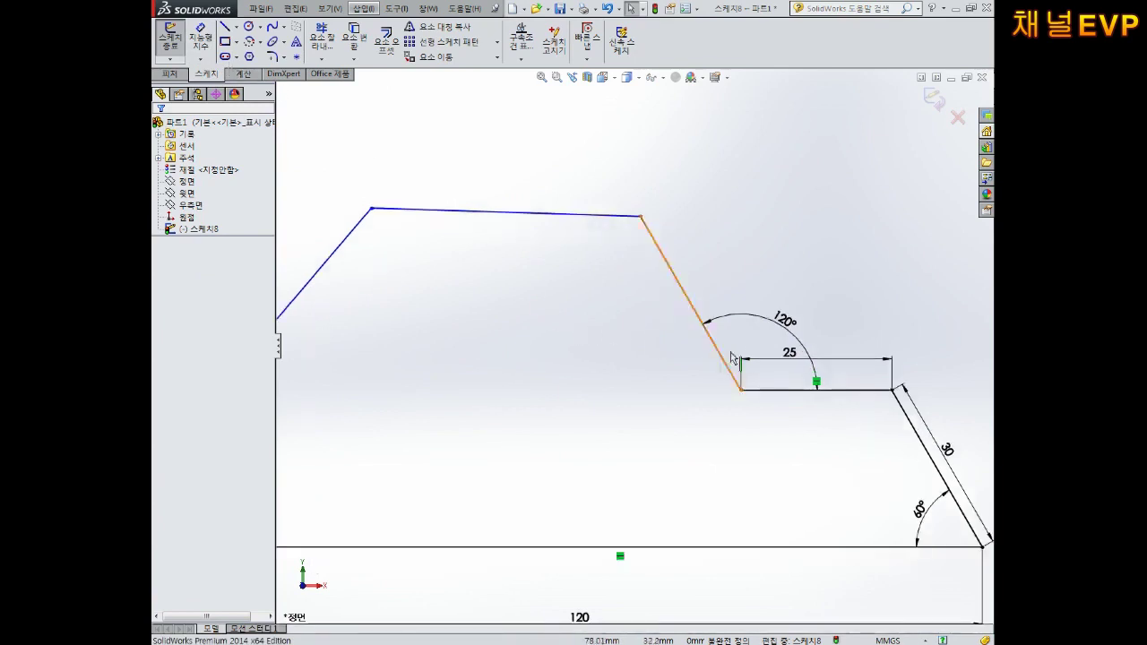
pyautogui.click(690, 303)
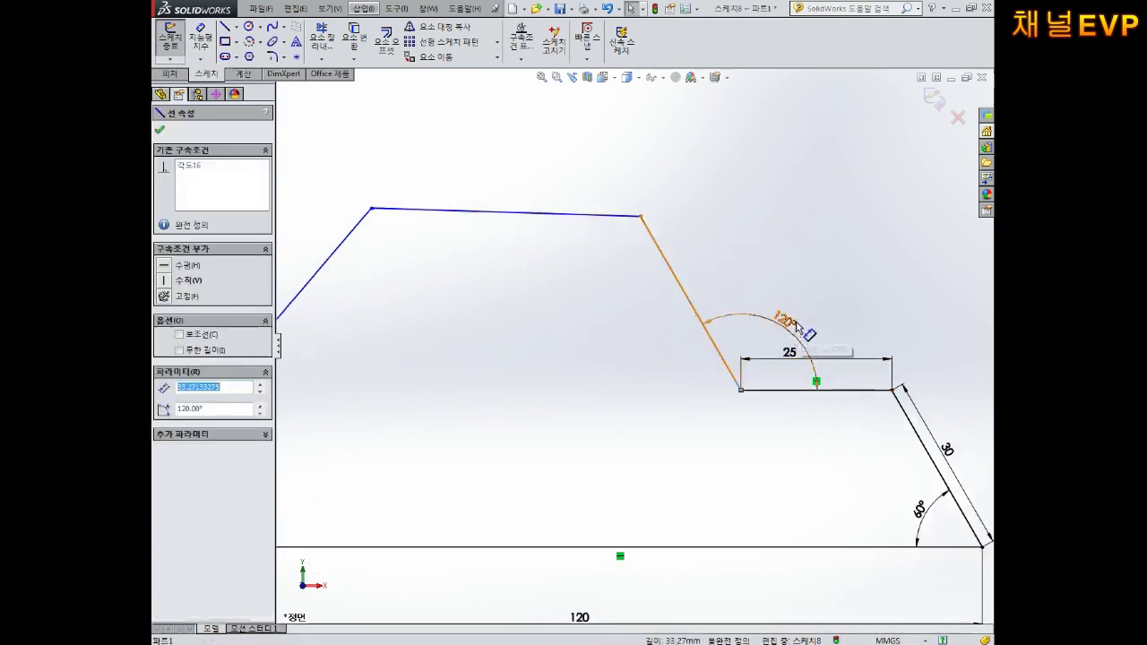
pyautogui.press('Escape')
pyautogui.click(815, 421)
pyautogui.press('Escape')
pyautogui.scroll(-1, 874, 353)
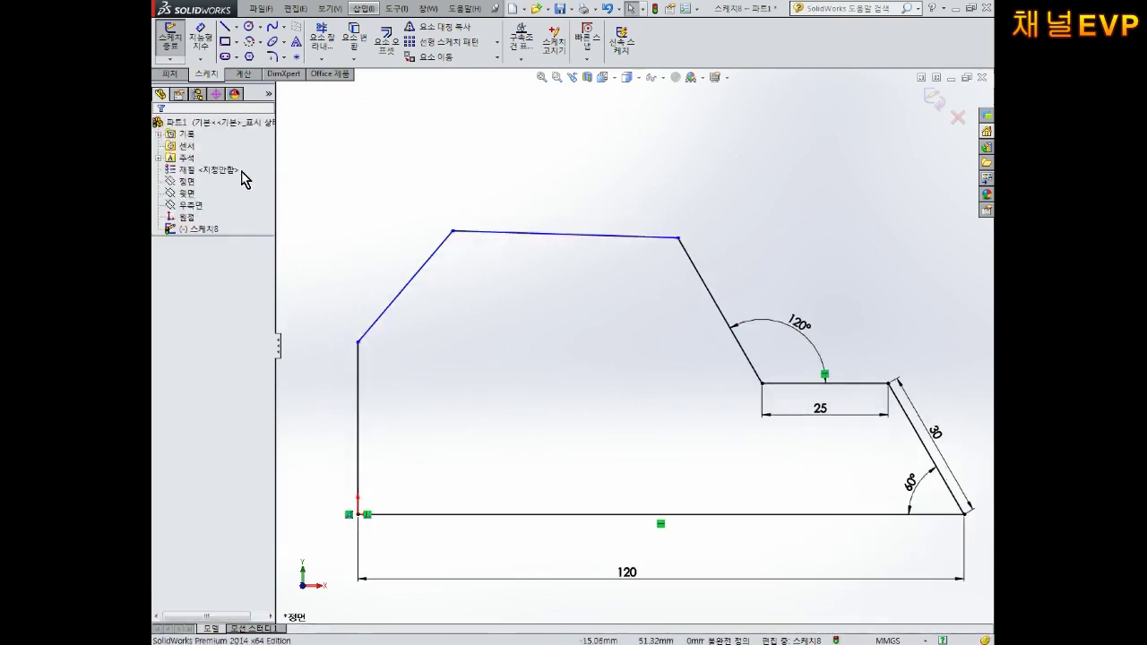
pyautogui.click(200, 41)
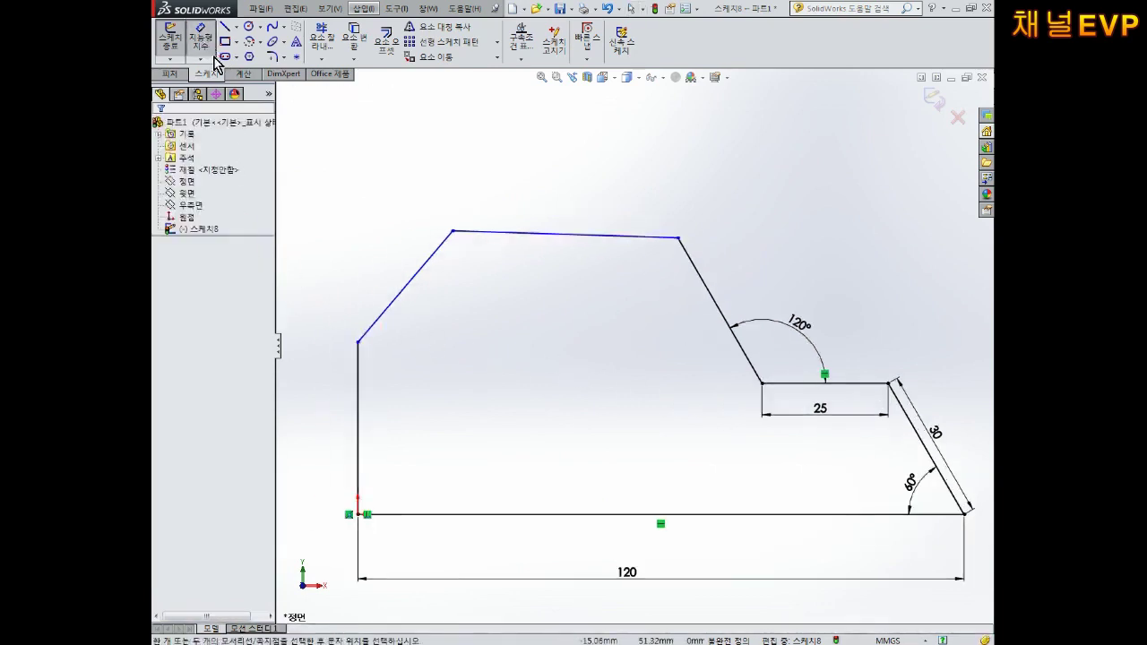
# Give the left vertical line length 30 and the diagonal line above it length 35
pyautogui.click(359, 414)
pyautogui.click(334, 423)
pyautogui.write('30')
pyautogui.press('Return')
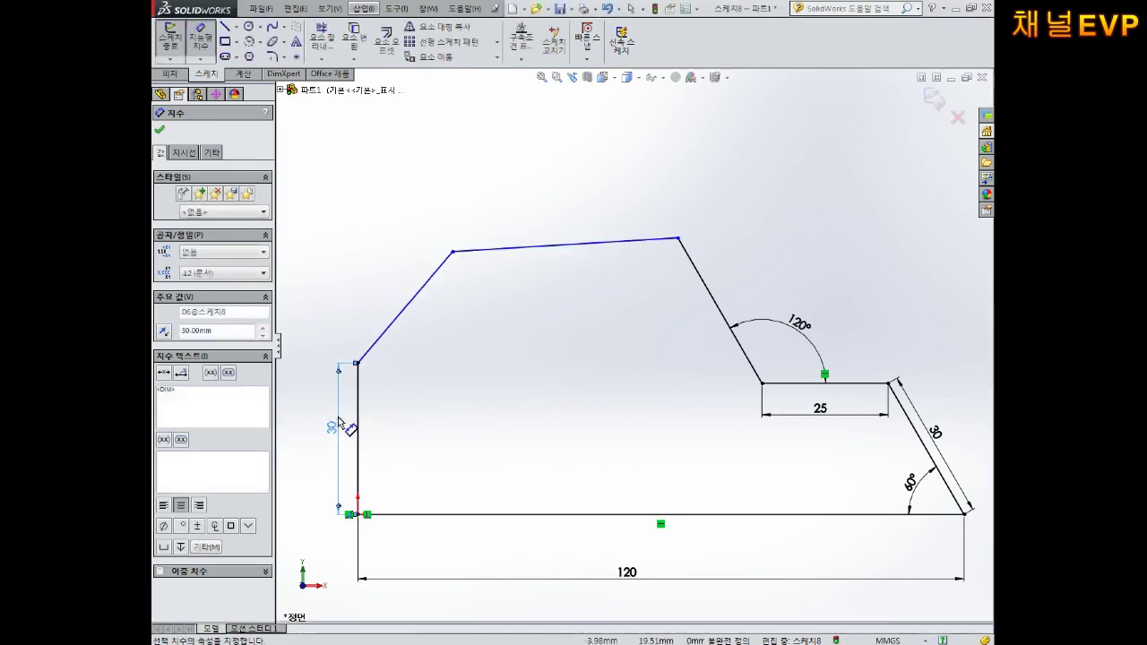
pyautogui.click(395, 327)
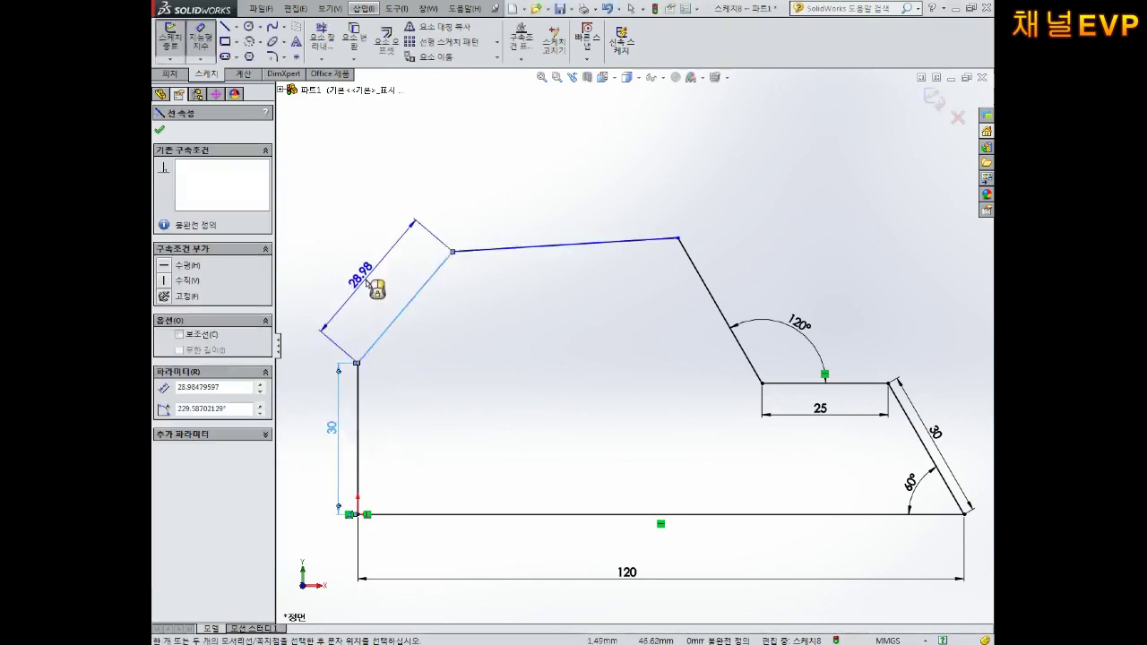
pyautogui.click(369, 284)
pyautogui.write('35')
pyautogui.press('Return')
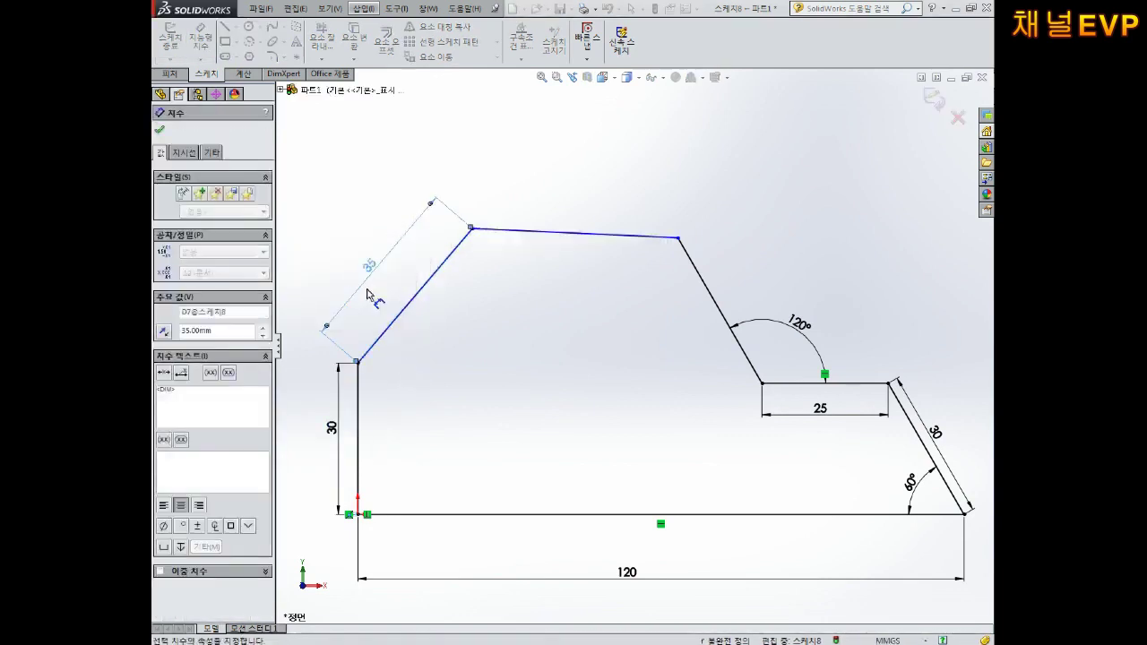
pyautogui.press('Escape')
pyautogui.scroll(2, 405, 389)
pyautogui.scroll(-3, 514, 389)
pyautogui.scroll(-3, 614, 315)
pyautogui.scroll(2, 614, 316)
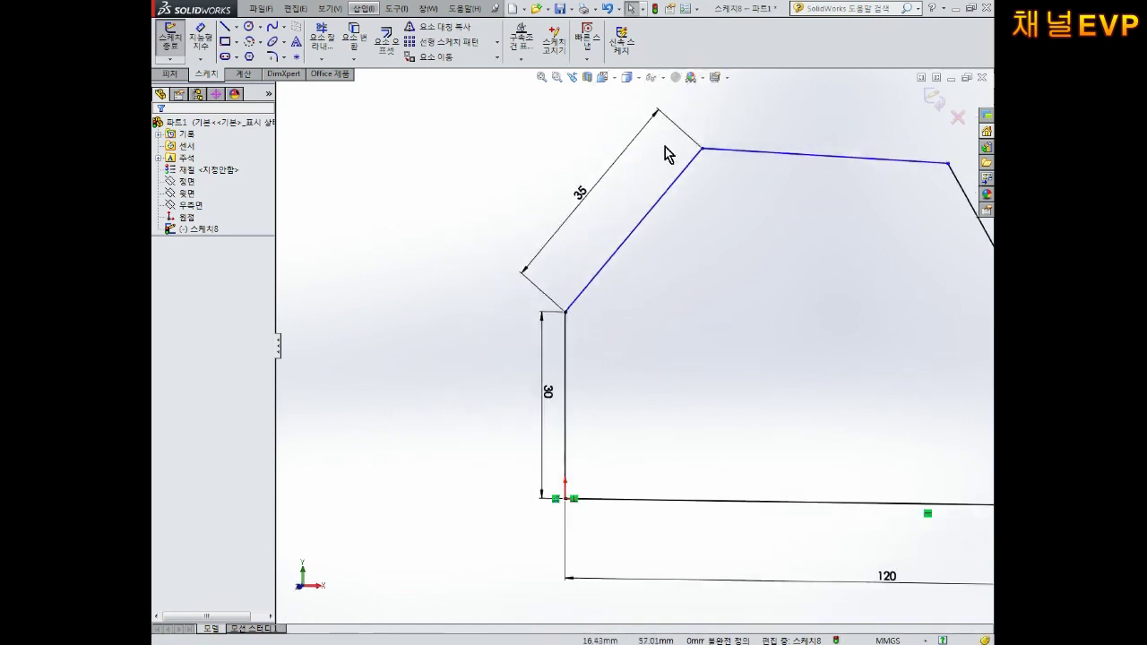
# Add a 135° angle dimension between the slanted 35 line and the vertical 30 line
pyautogui.click(600, 79)
pyautogui.click(624, 140)
pyautogui.scroll(2, 625, 140)
pyautogui.scroll(-3, 445, 292)
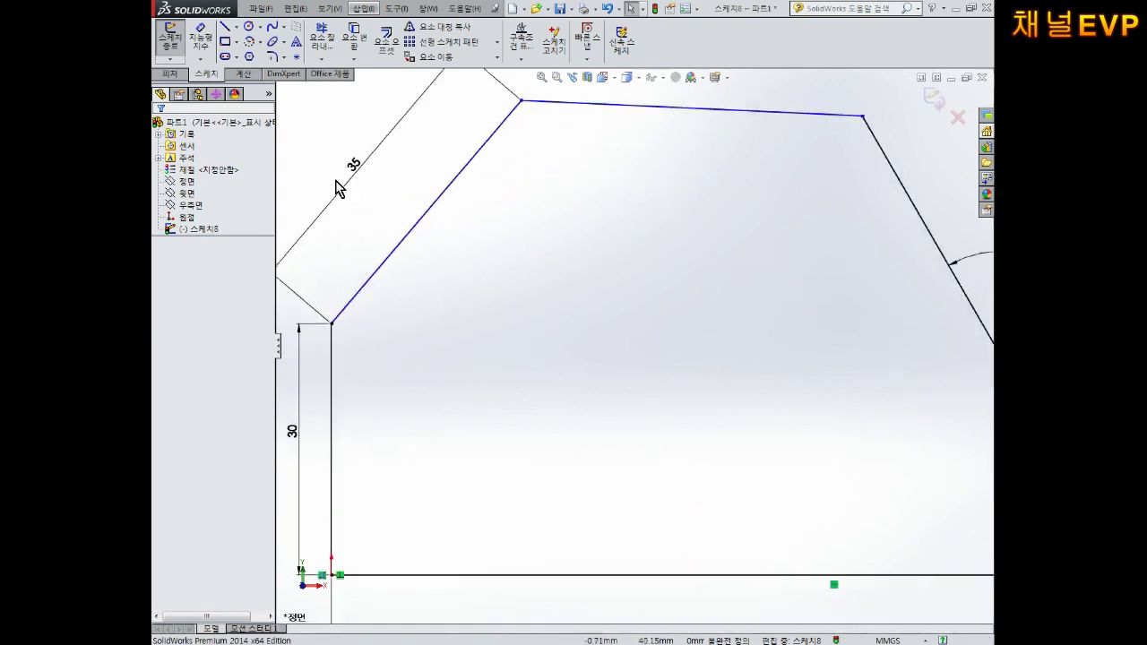
pyautogui.click(201, 40)
pyautogui.click(375, 284)
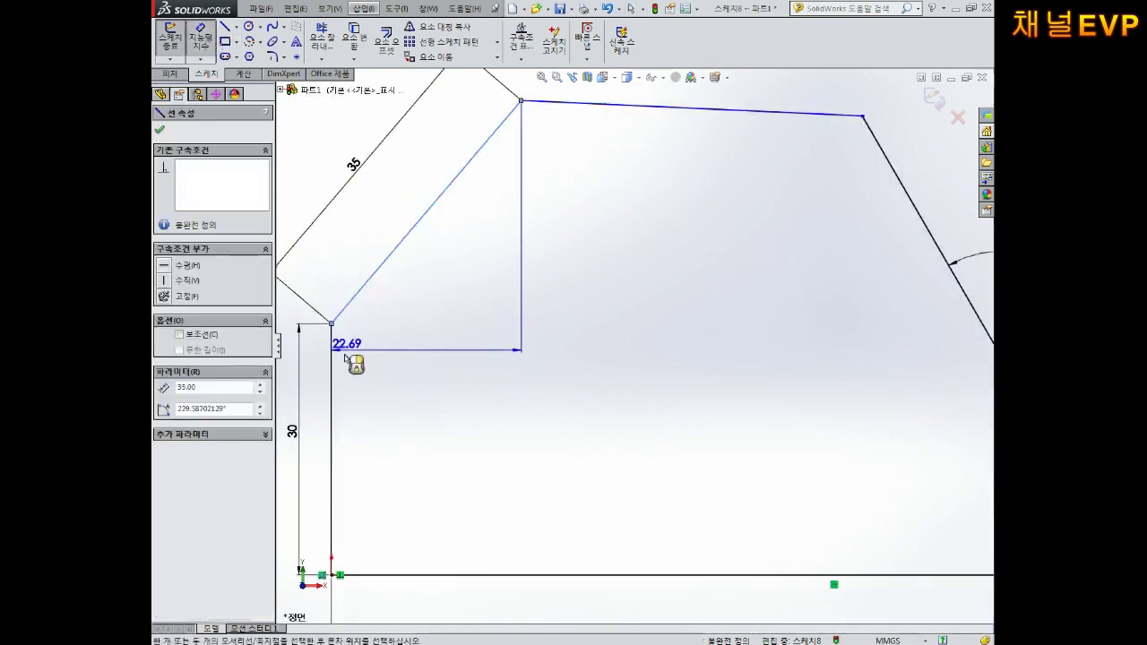
pyautogui.click(332, 379)
pyautogui.click(387, 365)
pyautogui.write('135')
pyautogui.press('Return')
pyautogui.press('Escape')
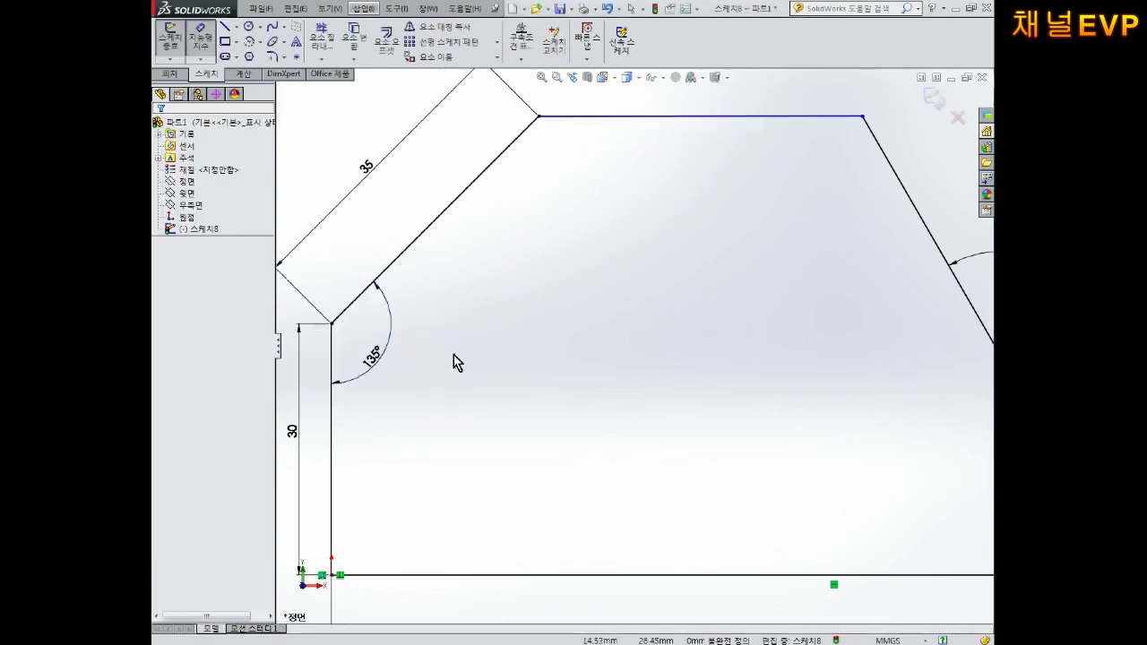
pyautogui.scroll(3, 627, 340)
pyautogui.scroll(-1, 664, 319)
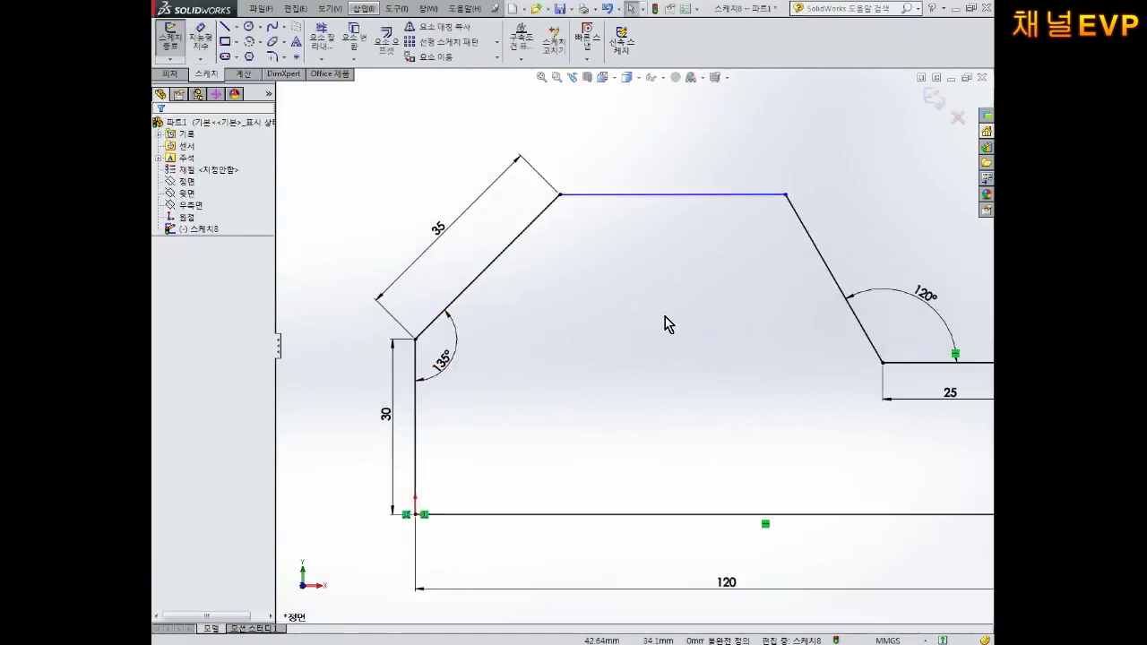
pyautogui.scroll(1, 665, 317)
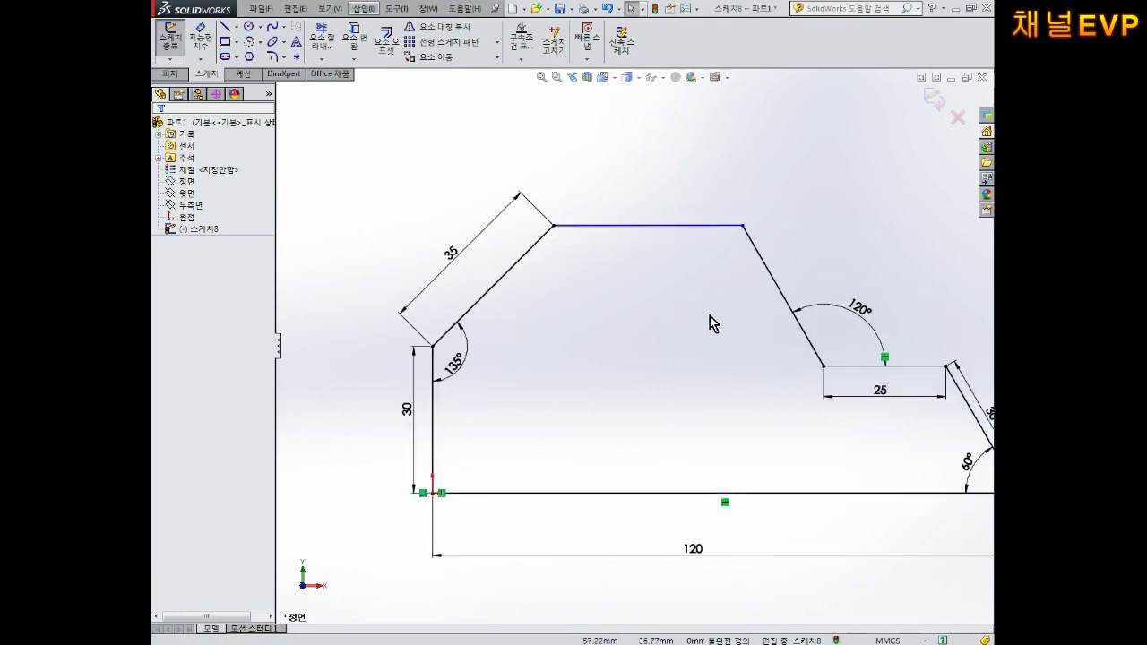
pyautogui.scroll(-1, 710, 316)
pyautogui.click(201, 41)
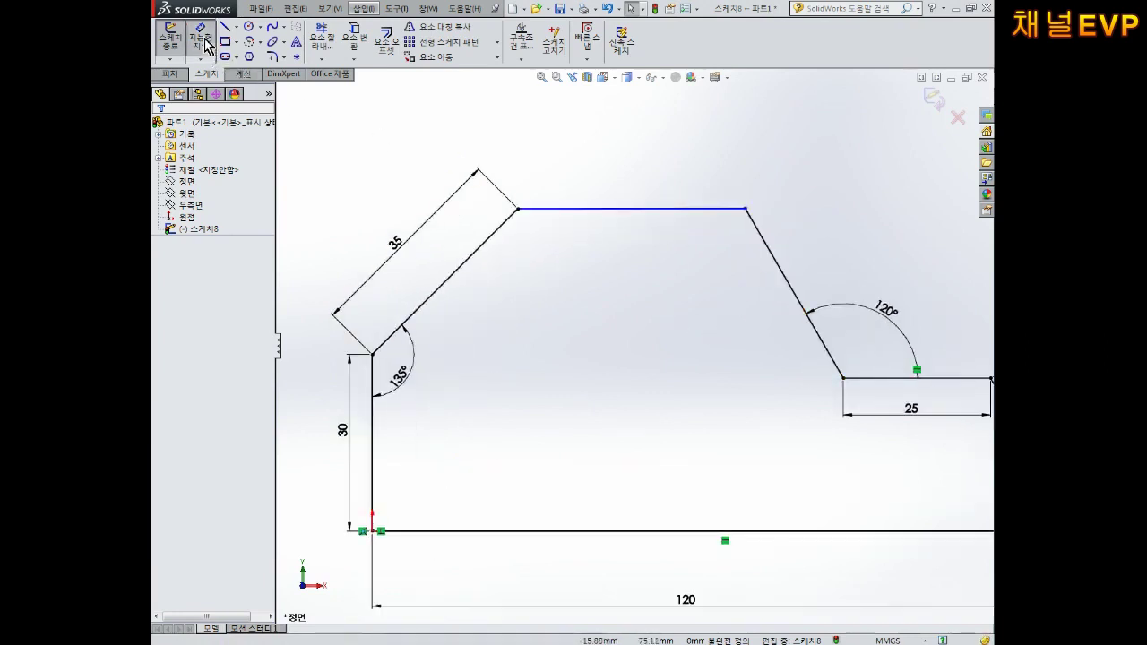
# Dimension the slanted line beside the 120° angle to 30
pyautogui.click(796, 278)
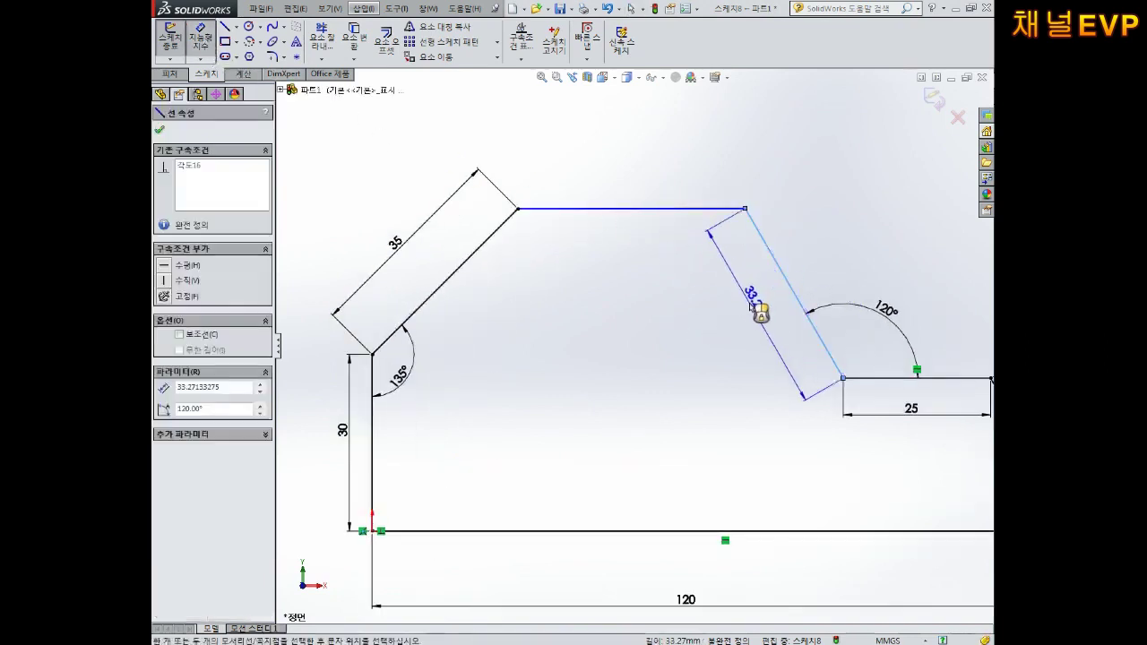
pyautogui.click(752, 305)
pyautogui.write('30')
pyautogui.press('Return')
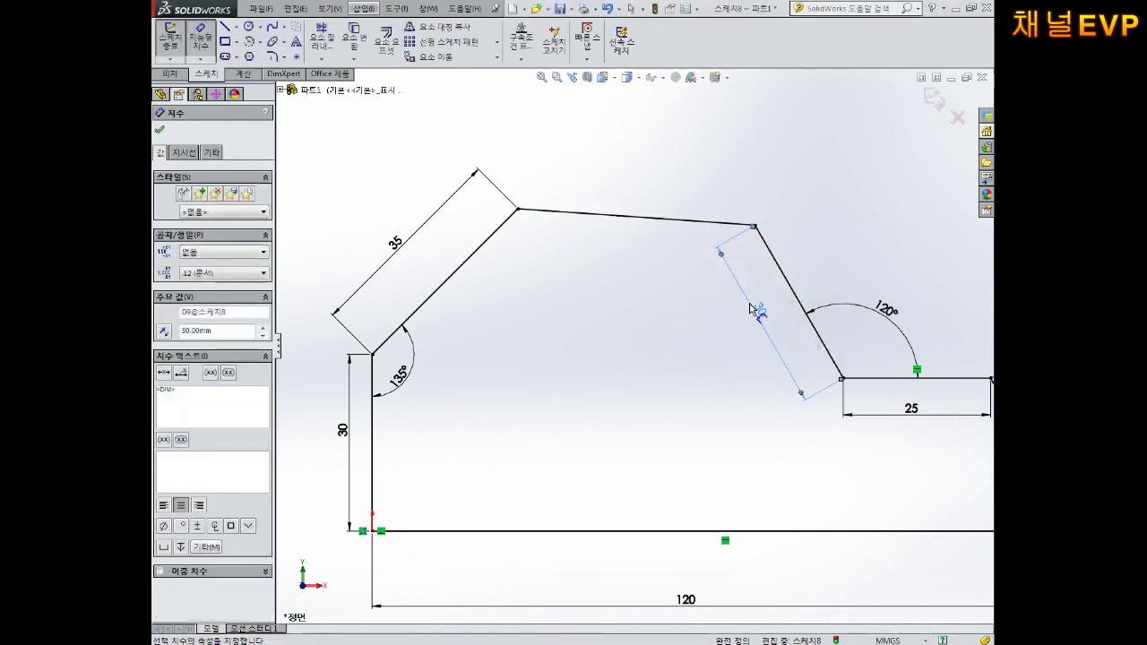
pyautogui.press('Escape')
pyautogui.scroll(3, 736, 381)
pyautogui.scroll(-2, 737, 380)
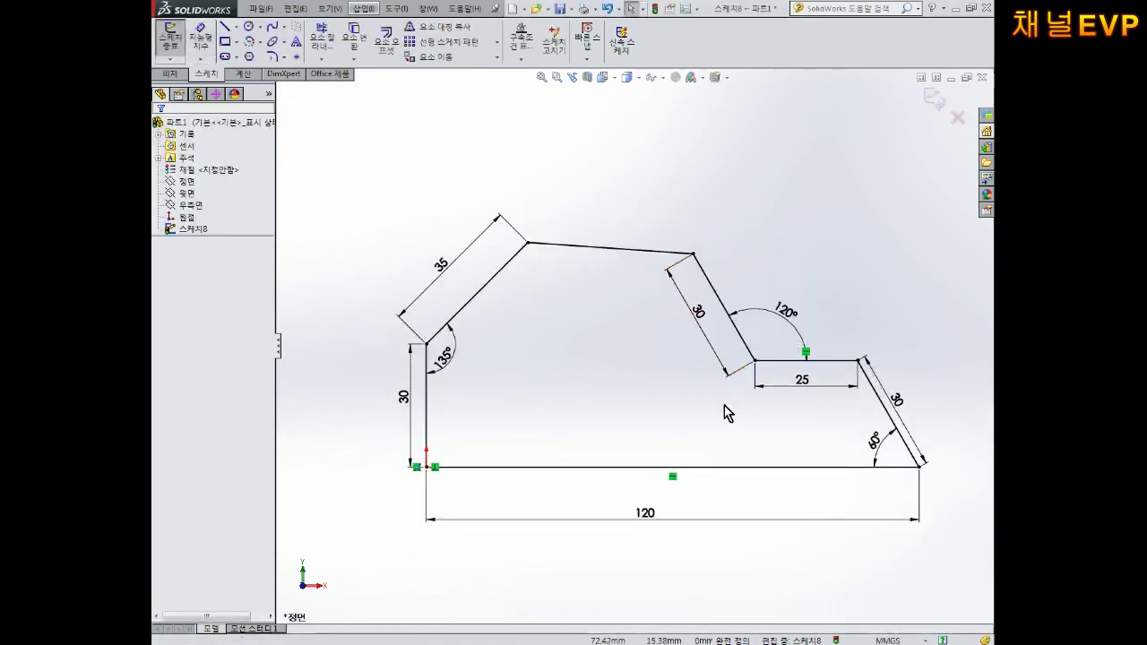
# Select the left vertical line with the 120 base line, then clear the selection and exit the sketch
pyautogui.click(428, 405)
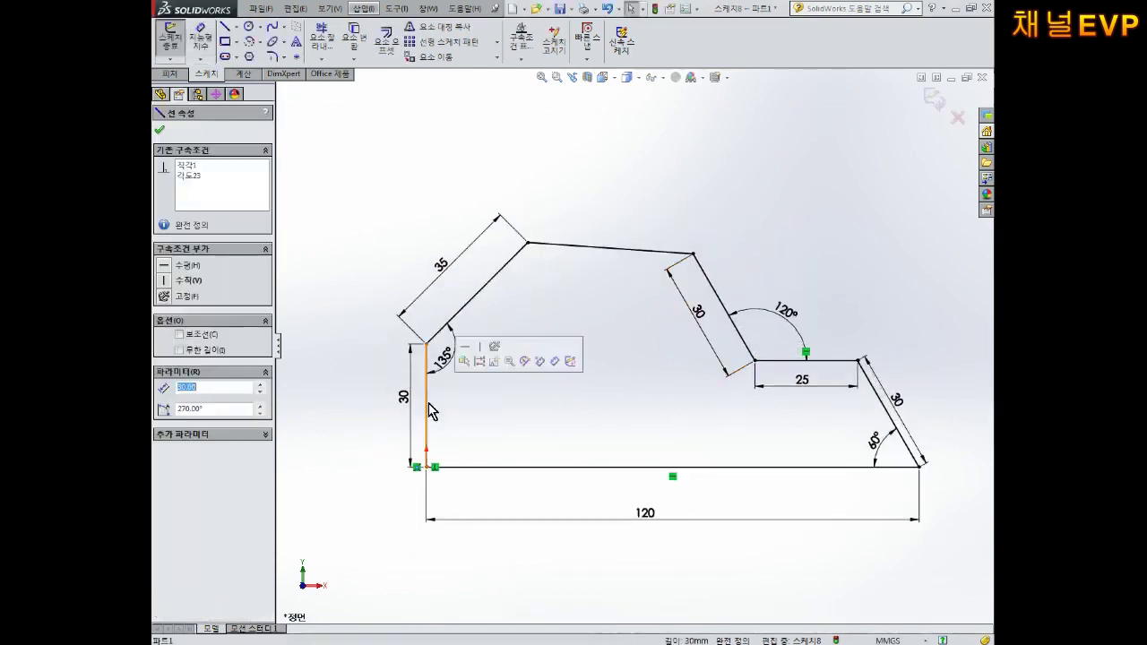
pyautogui.keyDown('ctrl'); pyautogui.click(491, 467); pyautogui.keyUp('ctrl')
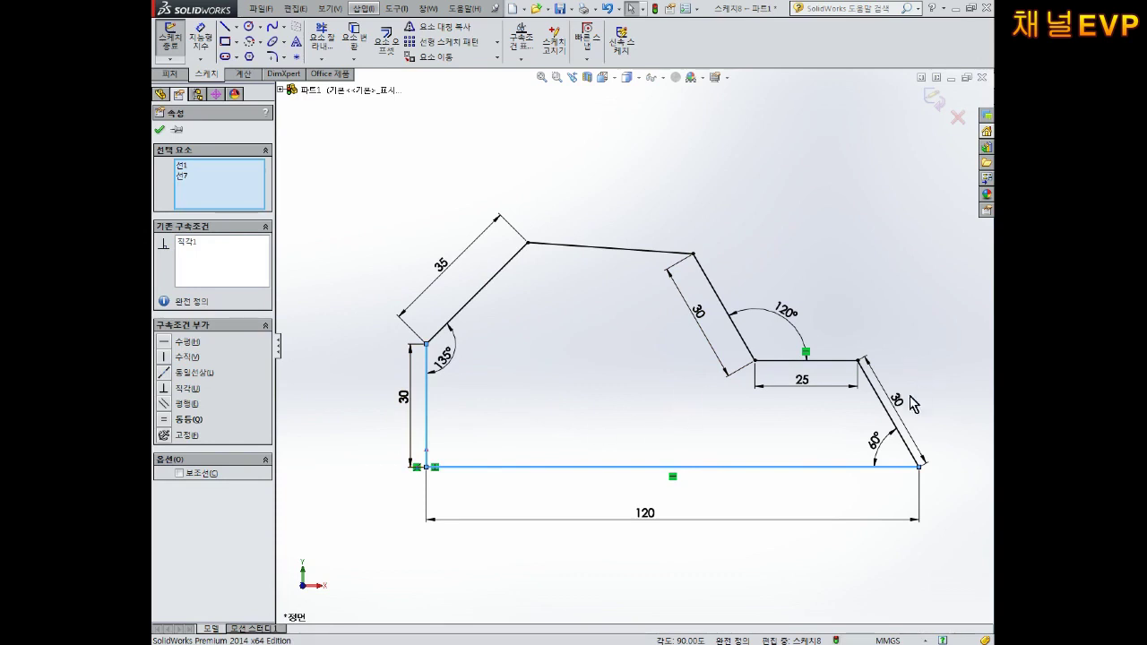
pyautogui.press('Escape')
pyautogui.scroll(-2, 734, 391)
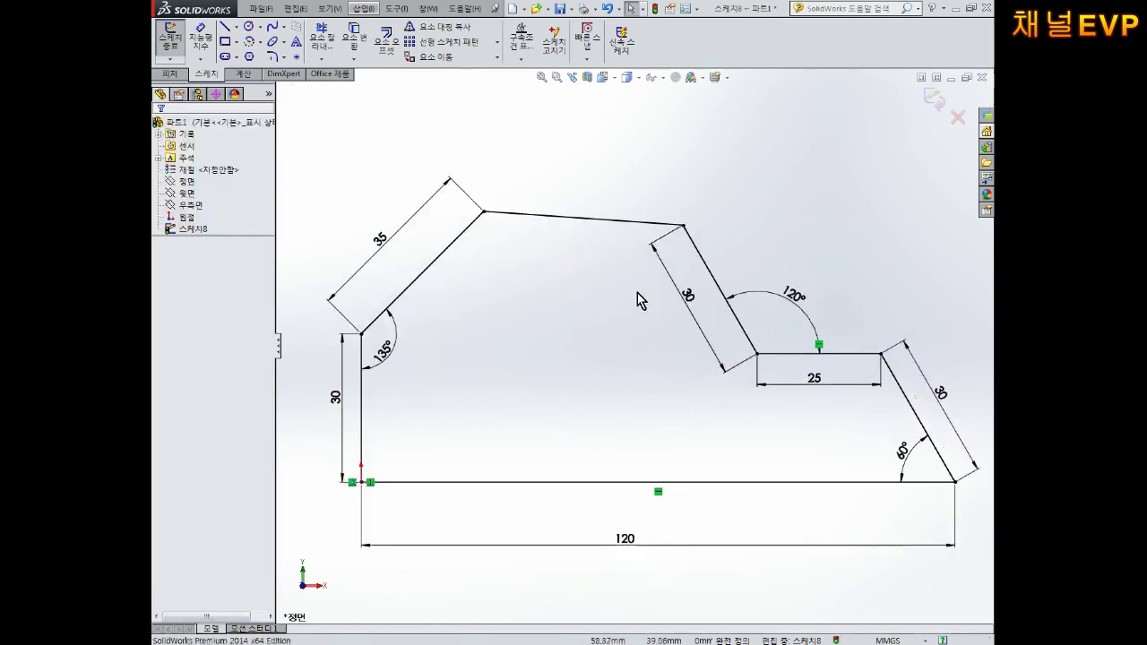
pyautogui.click(934, 100)
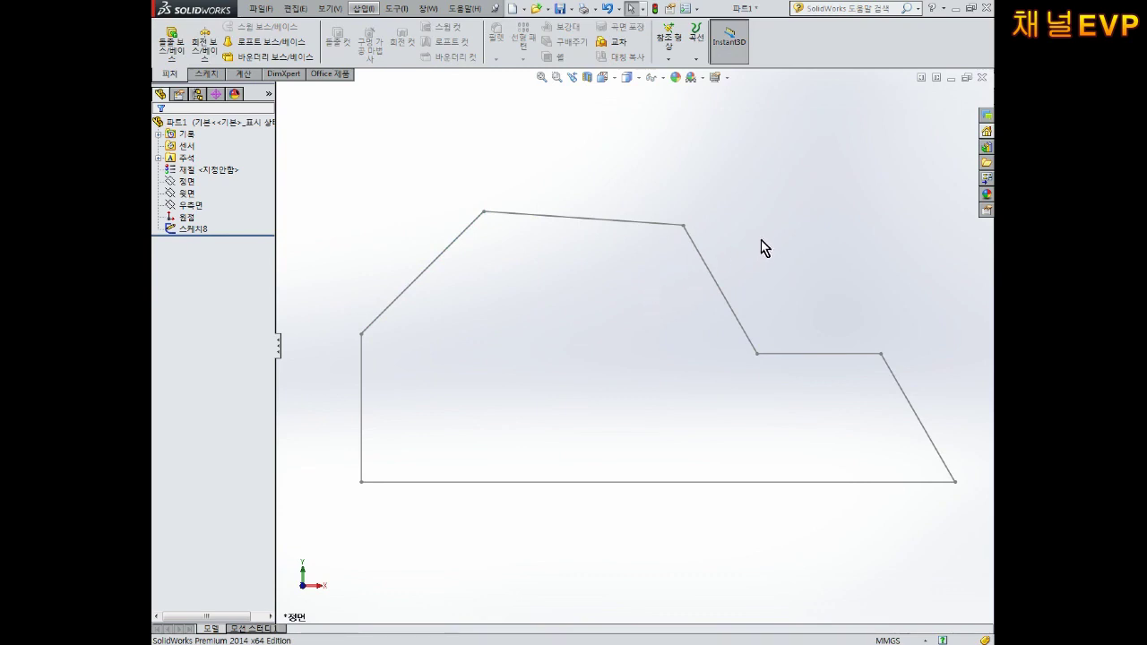
# Open the File menu
pyautogui.click(260, 9)
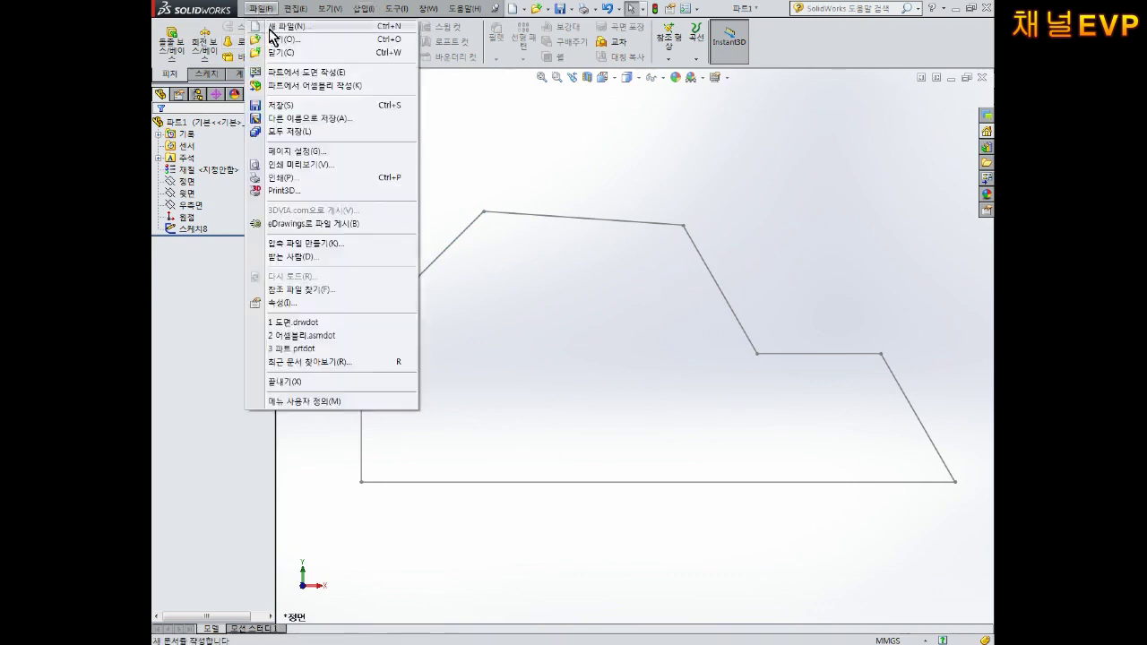
# Open the Save dialog for the new part, cancel, reopen it, and scroll the navigation pane to Computer
pyautogui.click(281, 107)
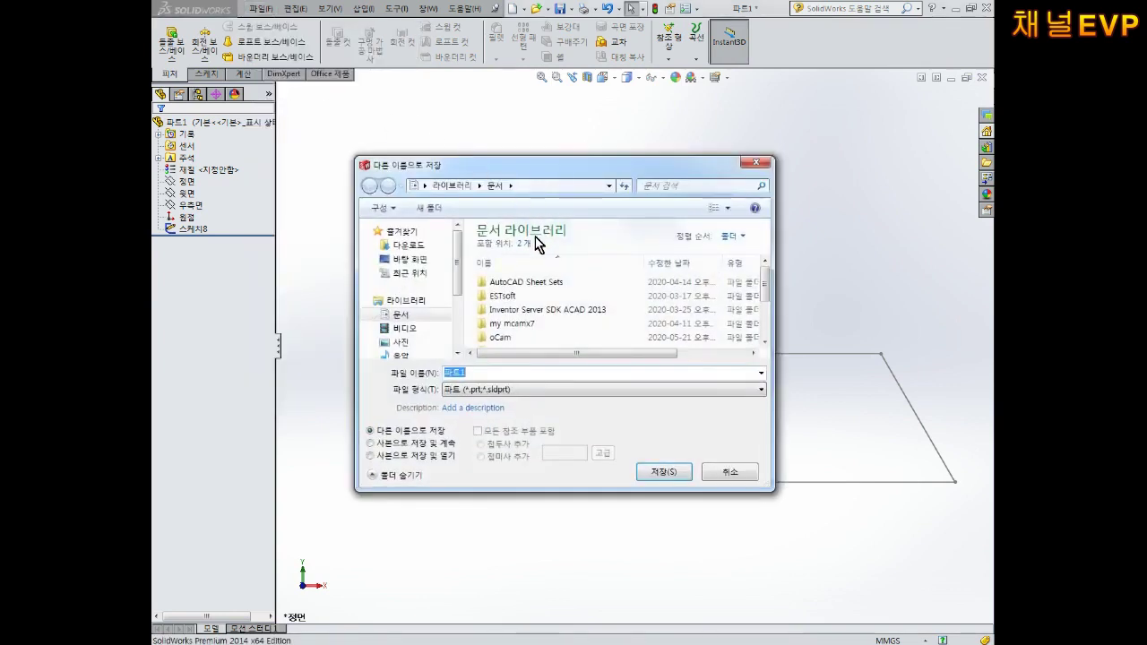
pyautogui.scroll(-5, 511, 295)
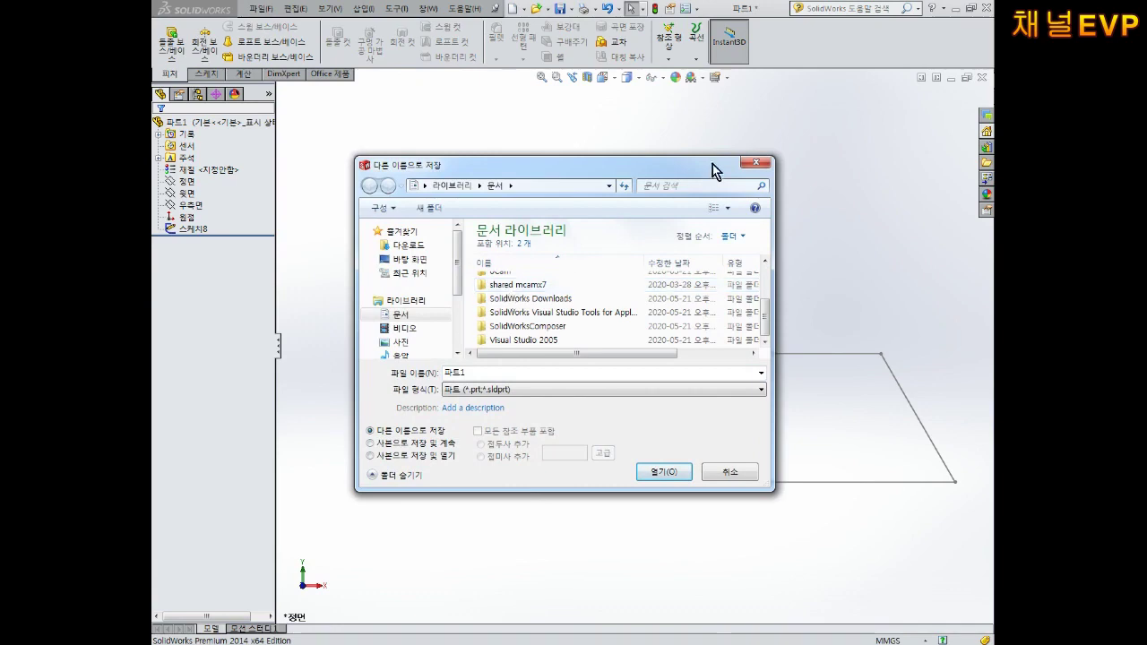
pyautogui.click(756, 162)
pyautogui.click(261, 10)
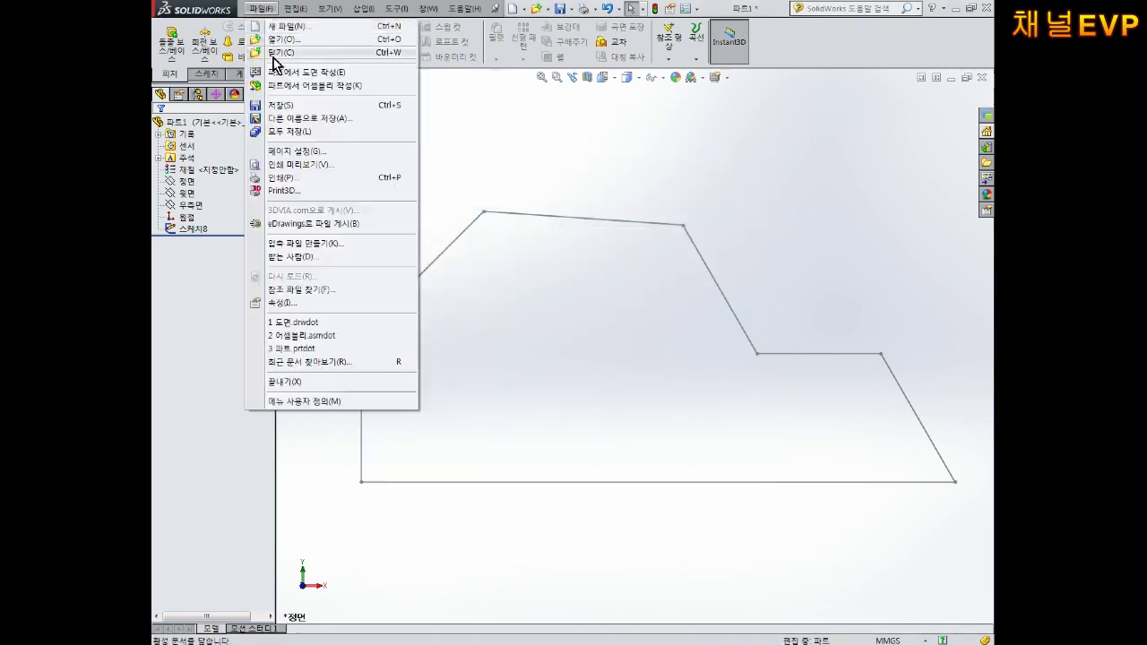
pyautogui.click(281, 107)
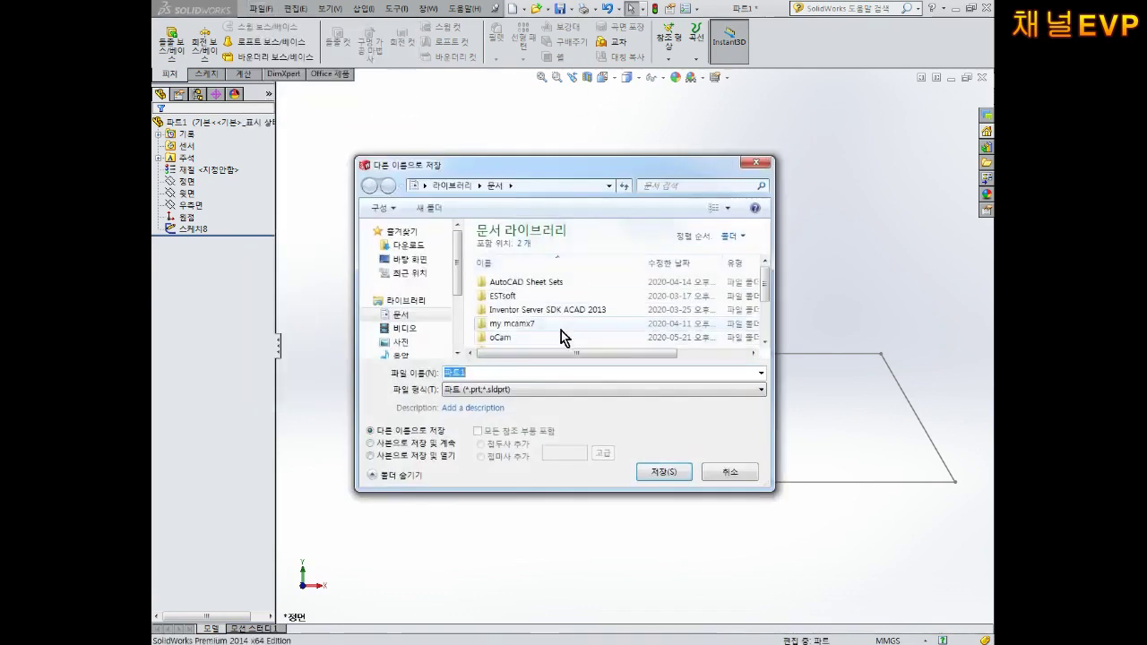
pyautogui.click(608, 187)
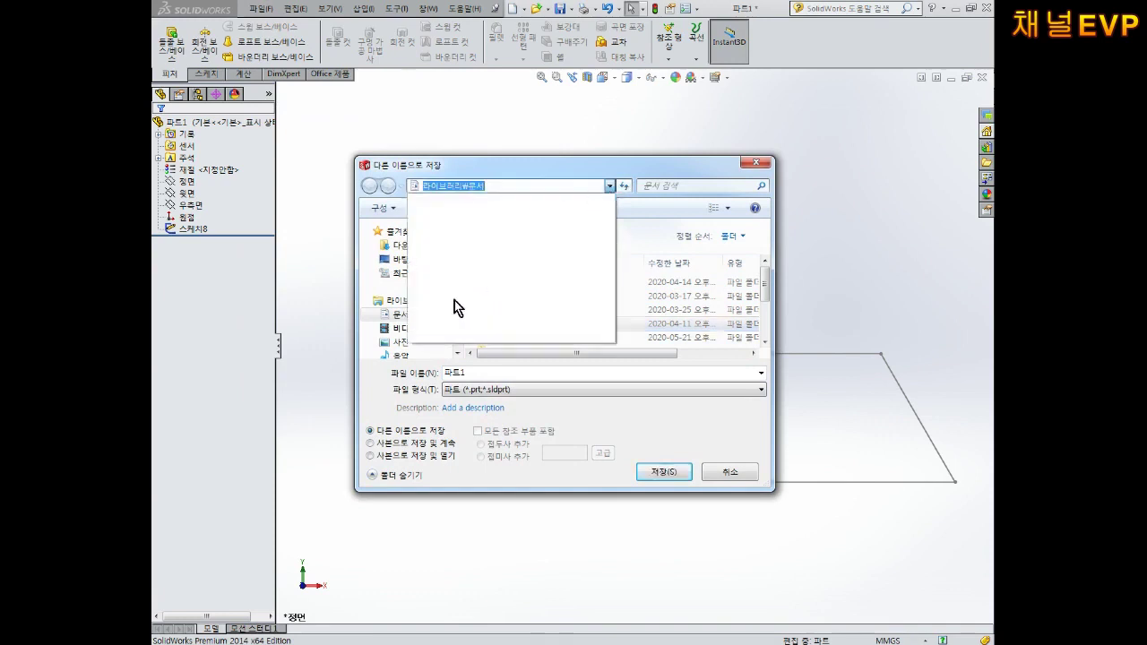
pyautogui.scroll(-1, 434, 356)
pyautogui.scroll(-4, 439, 322)
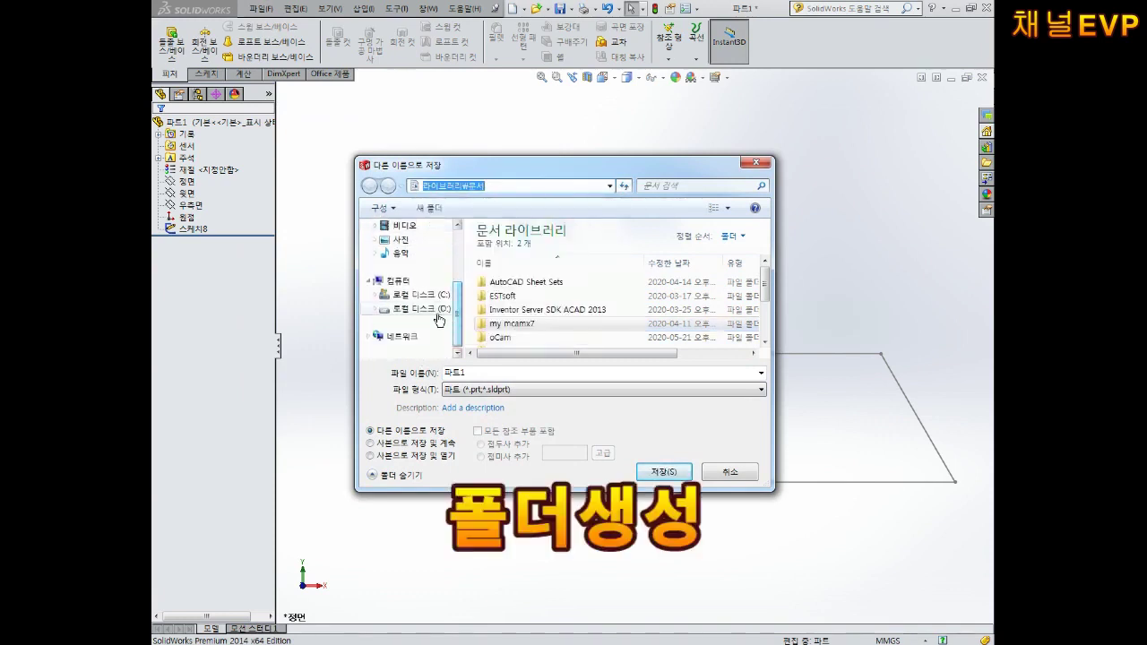
# On drive D:, open the personal folder and create a new folder named 솔리드웍스
pyautogui.click(437, 309)
pyautogui.doubleClick(503, 274)
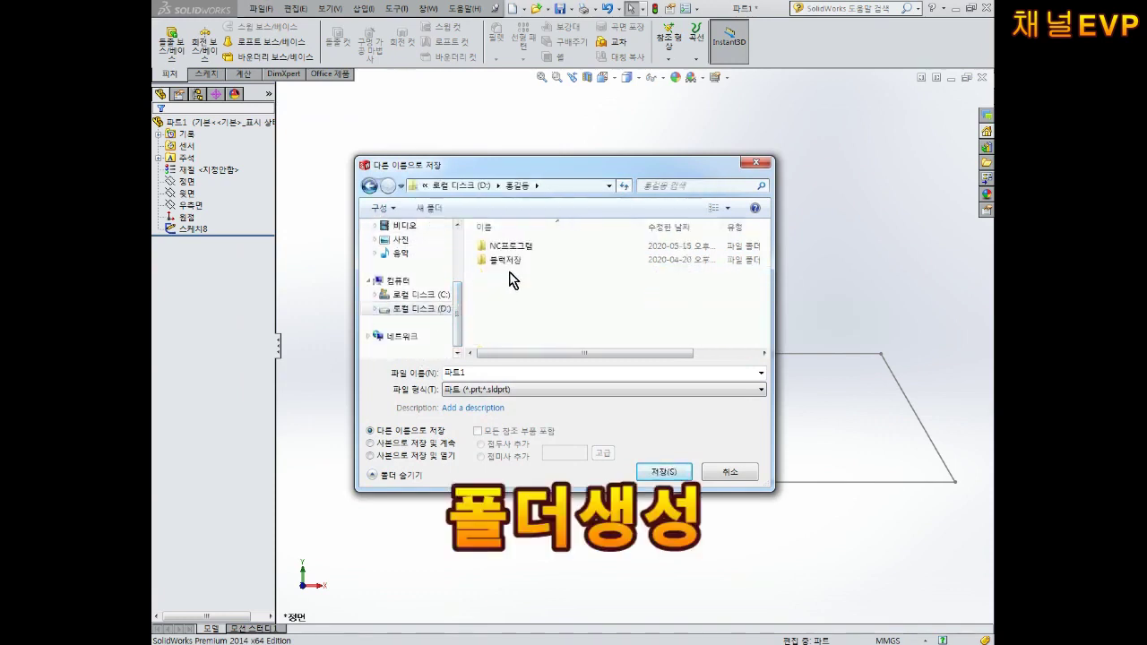
pyautogui.rightClick(523, 287)
pyautogui.press('w')
pyautogui.press('f')
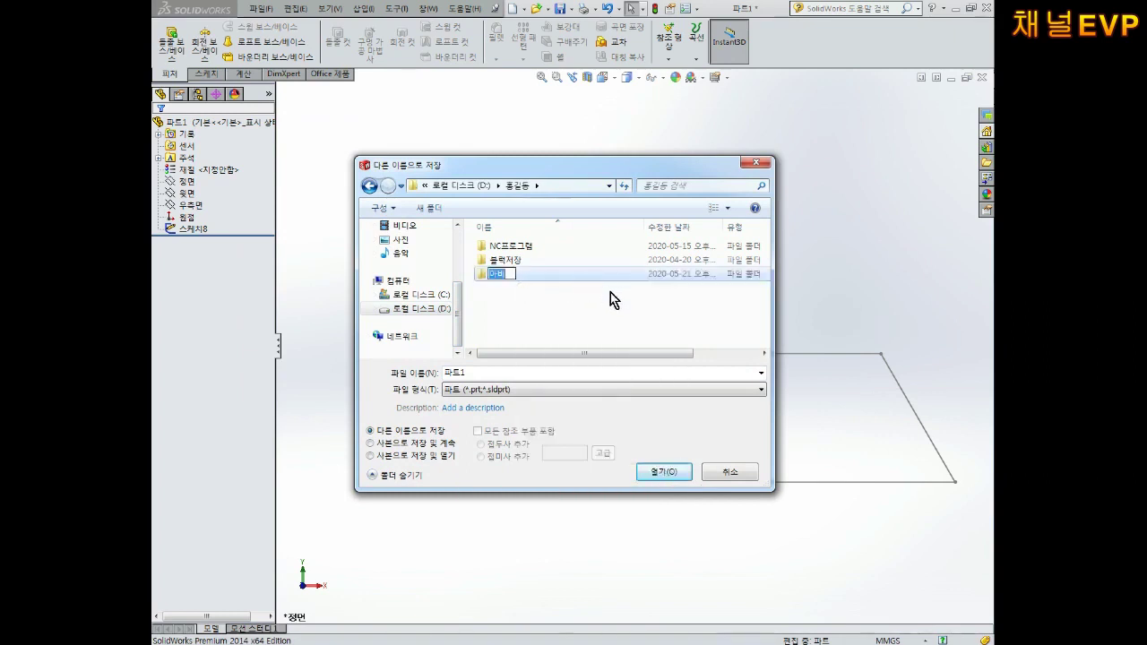
pyautogui.write('솔리드웍스')
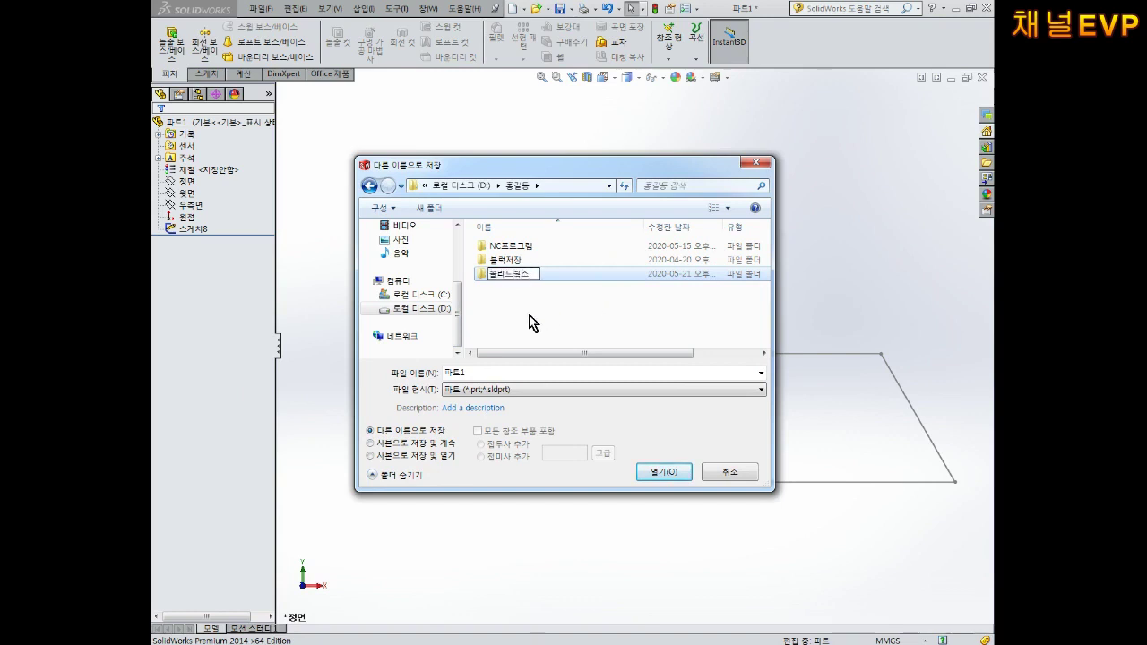